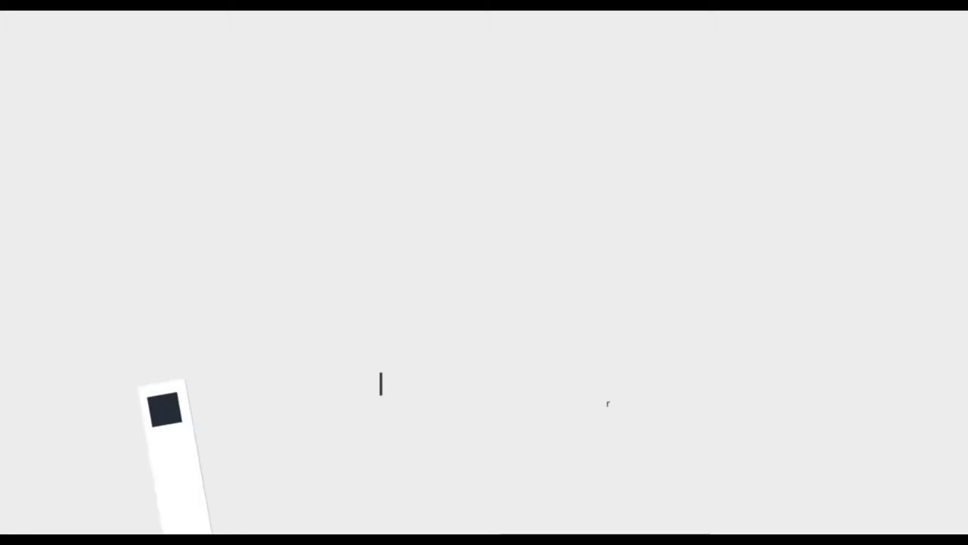
Open the portrait image and place it on the canvas.
left_click(121, 30)
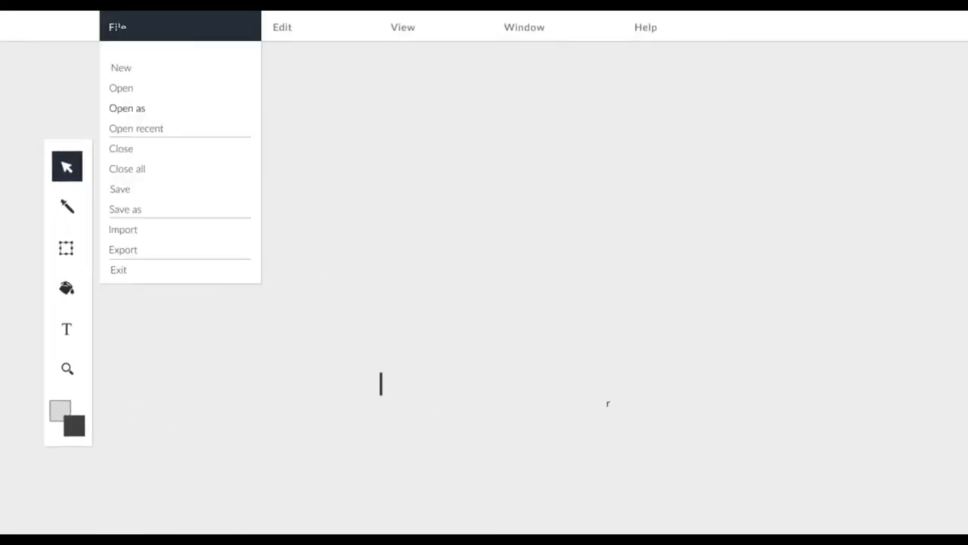
left_click(119, 89)
left_click(550, 170)
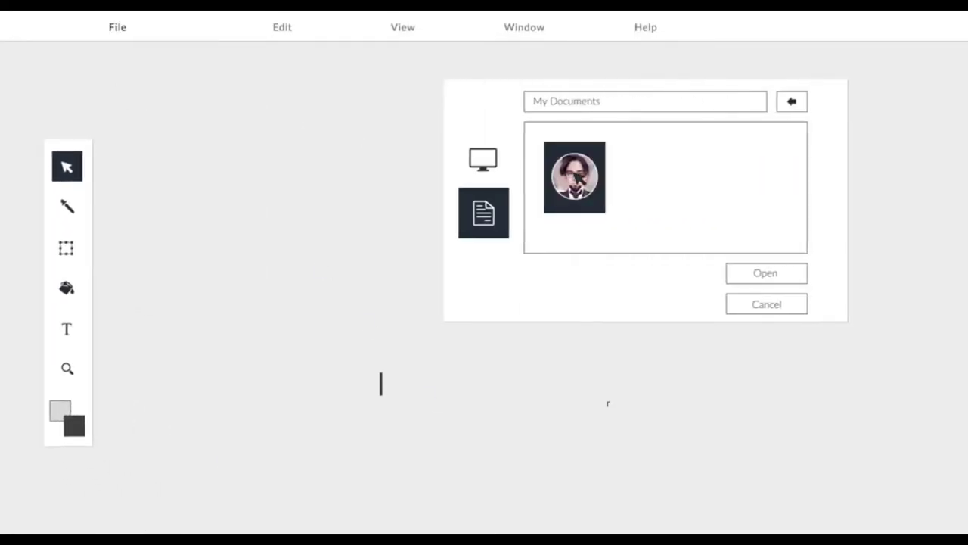
left_click(758, 273)
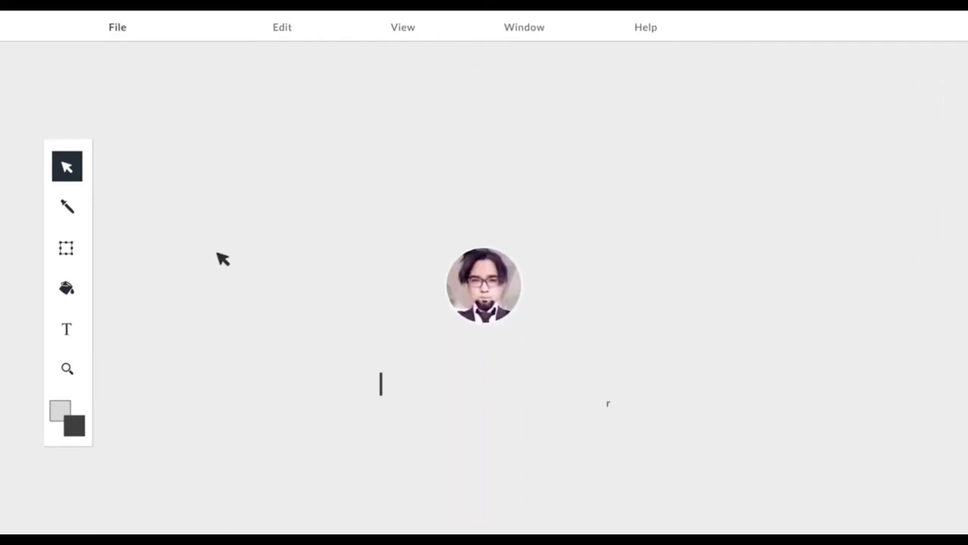
left_click(67, 247)
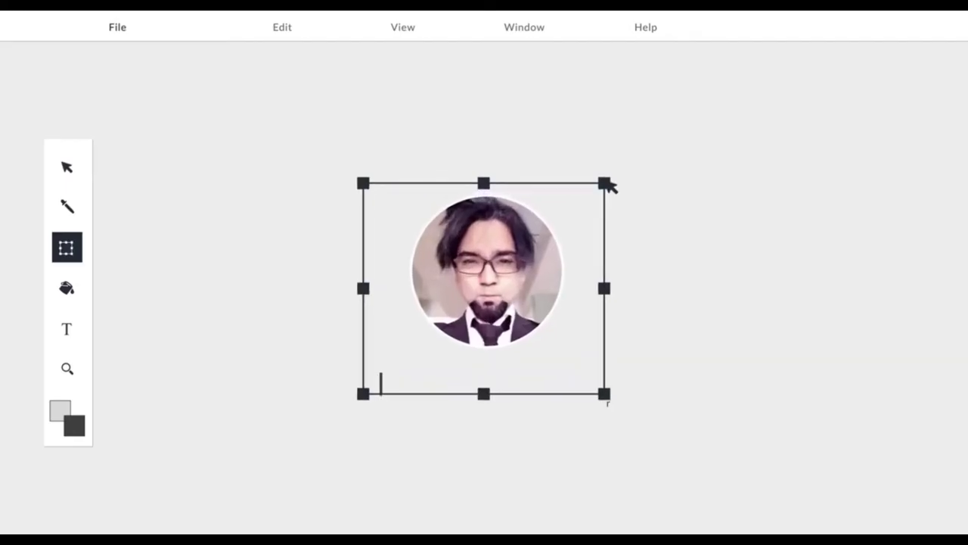
Add the designer's name and the subtitle 'Graphic Web Designer, Video Editor and Photographer' below the photo.
key("t")
left_click(376, 384)
type("SHAHRUKH ZAHOOR Graphic Web Designer, Video")
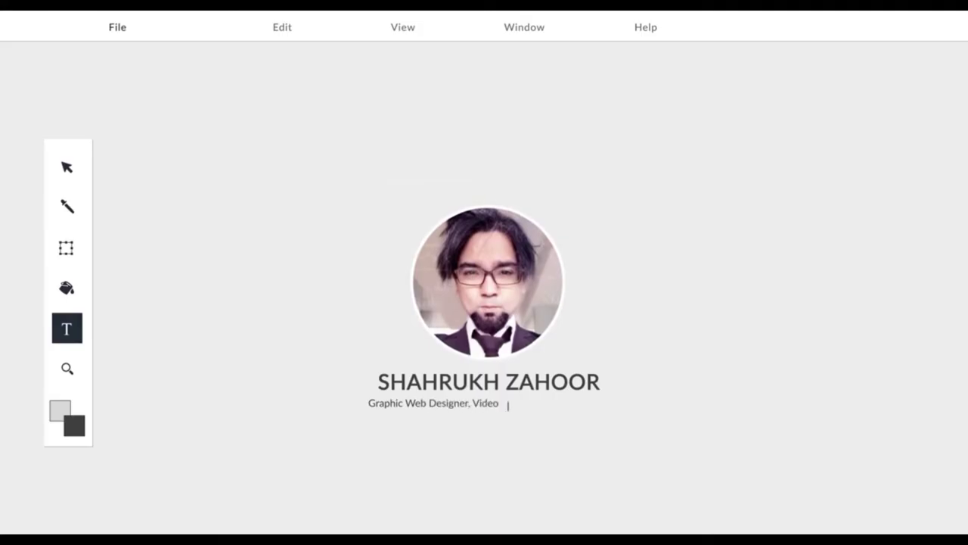
type(" Editor and Photographer")
Fill the background dark grey and recolour the name text white.
left_click(75, 291)
left_click(211, 229)
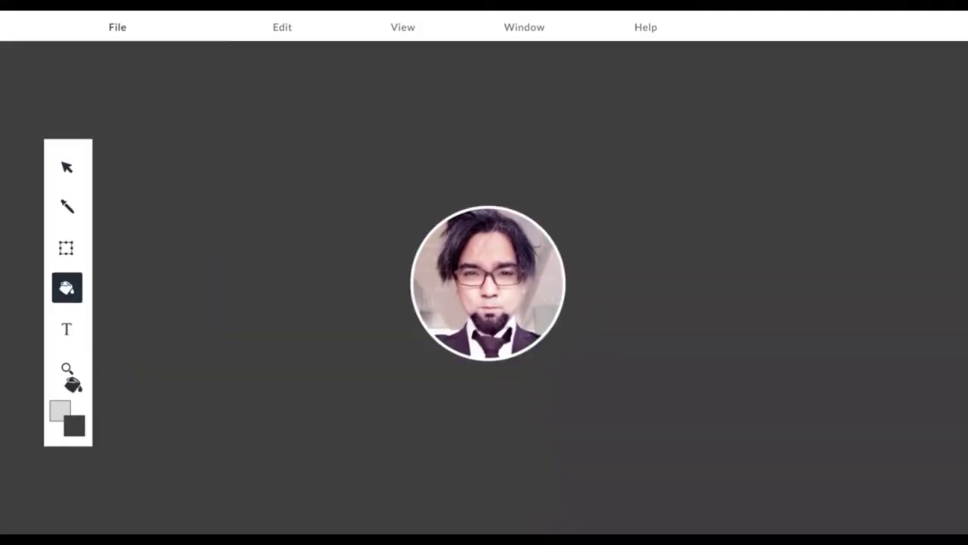
left_click(474, 387)
left_click(66, 167)
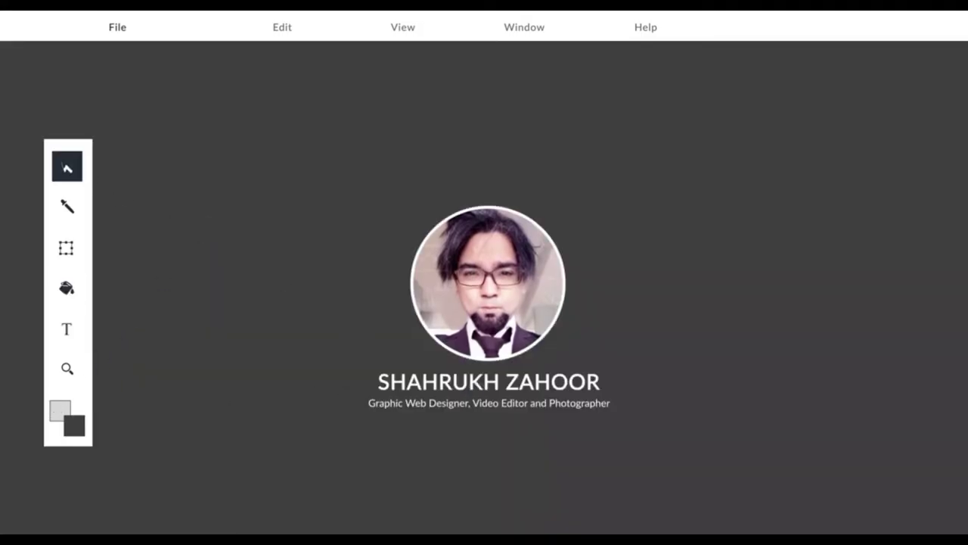
left_click(115, 27)
left_click(151, 195)
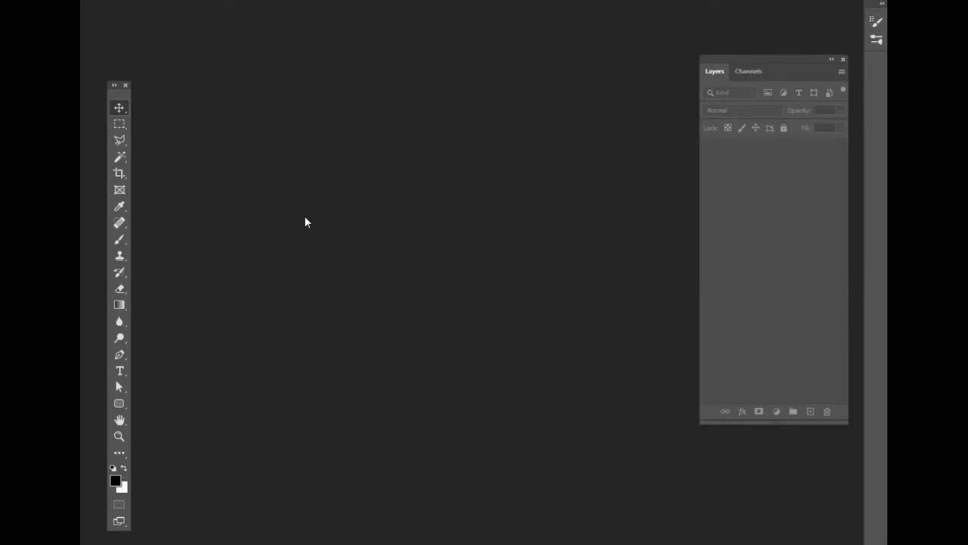
Set up a new 1024 × 1024 px document in RGB Color mode.
left_click(110, 1)
left_click(685, 168)
left_click(681, 203)
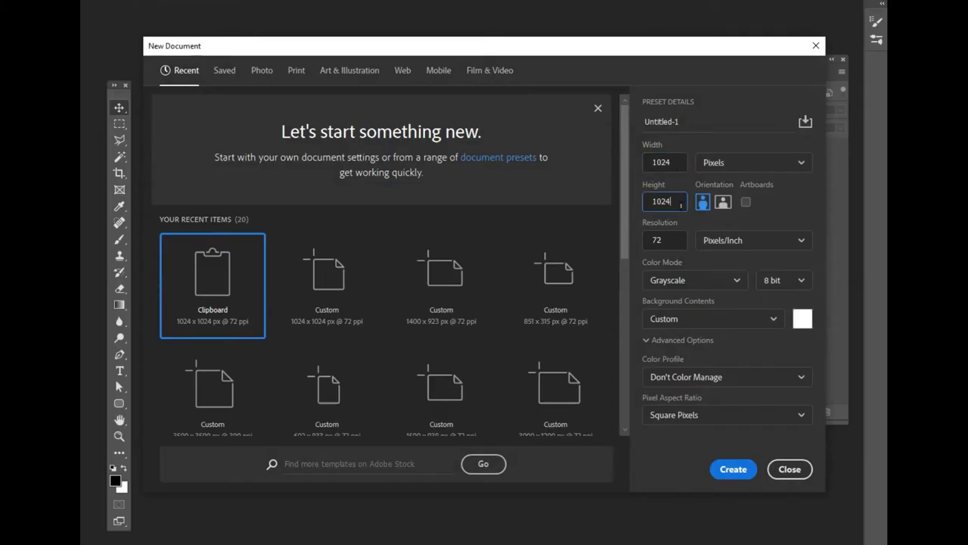
left_click(684, 283)
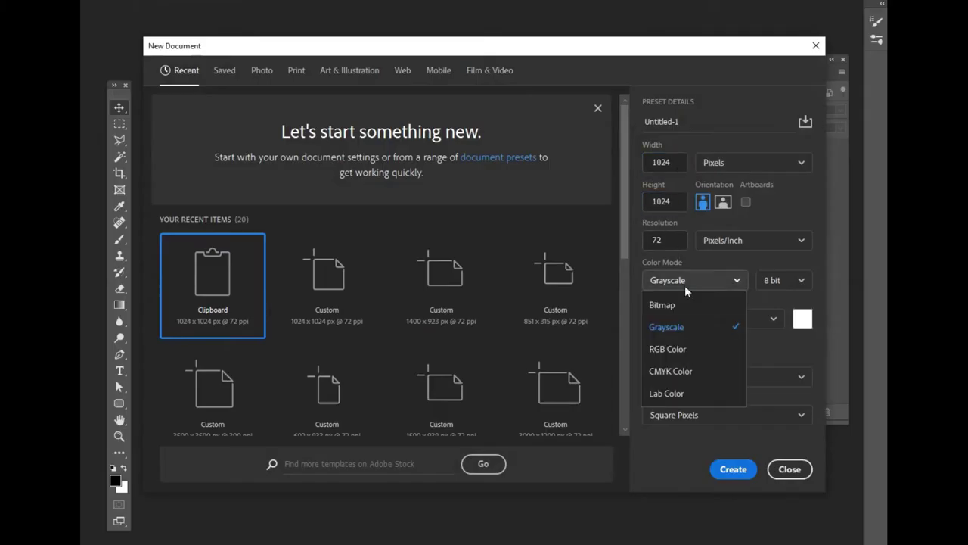
left_click(669, 348)
Create the square document and set the foreground colour to dark green.
left_click(732, 470)
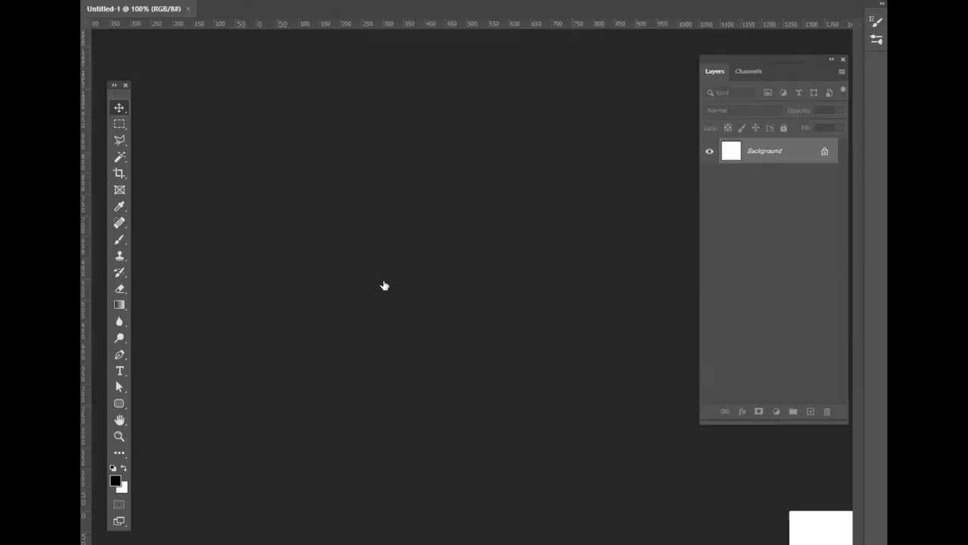
left_click(118, 482)
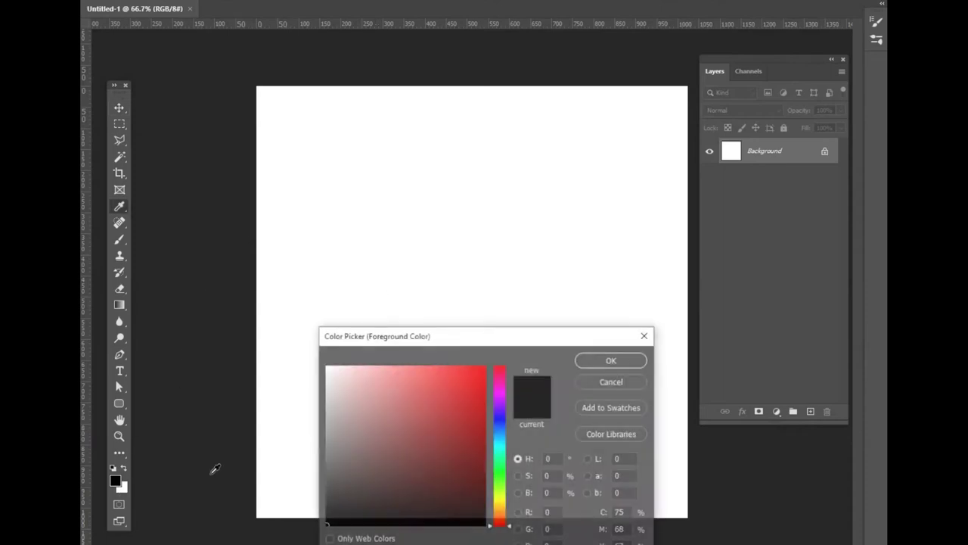
left_click(498, 480)
left_click_drag(473, 473, 485, 463)
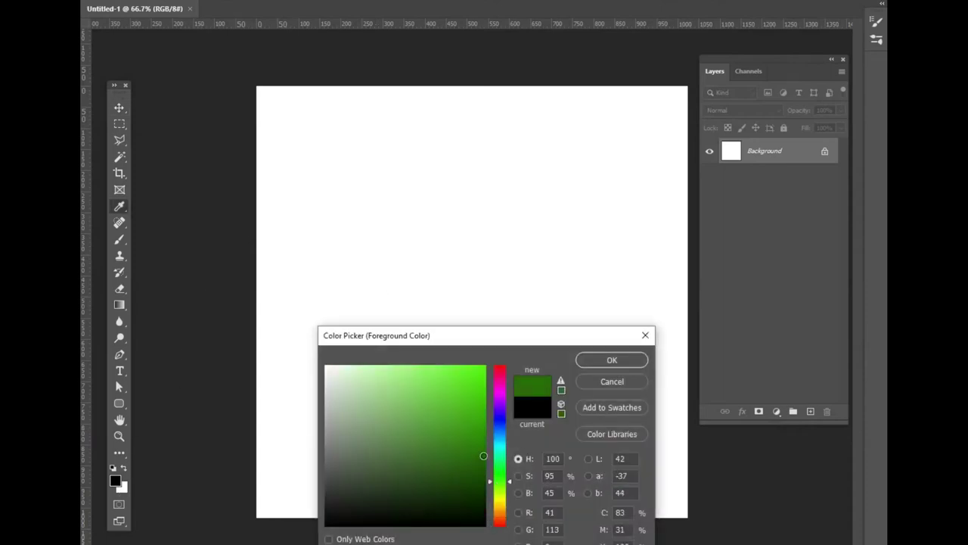
left_click(605, 360)
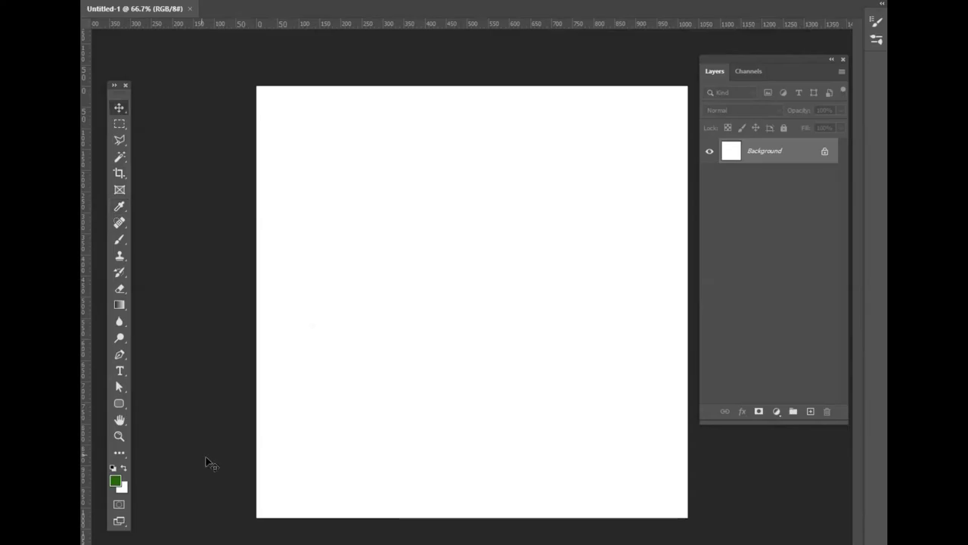
Set the background colour to bright green and add an empty Layer 1.
left_click(123, 488)
left_click(463, 411)
left_click(622, 360)
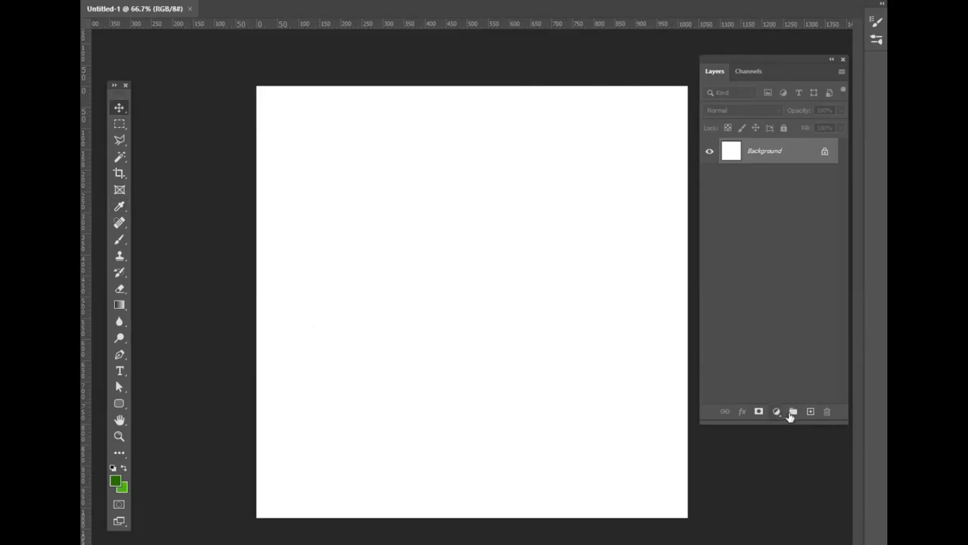
left_click(810, 411)
right_click(118, 304)
Choose the Gradient tool with the green preset from the Basics gradients.
left_click(173, 305)
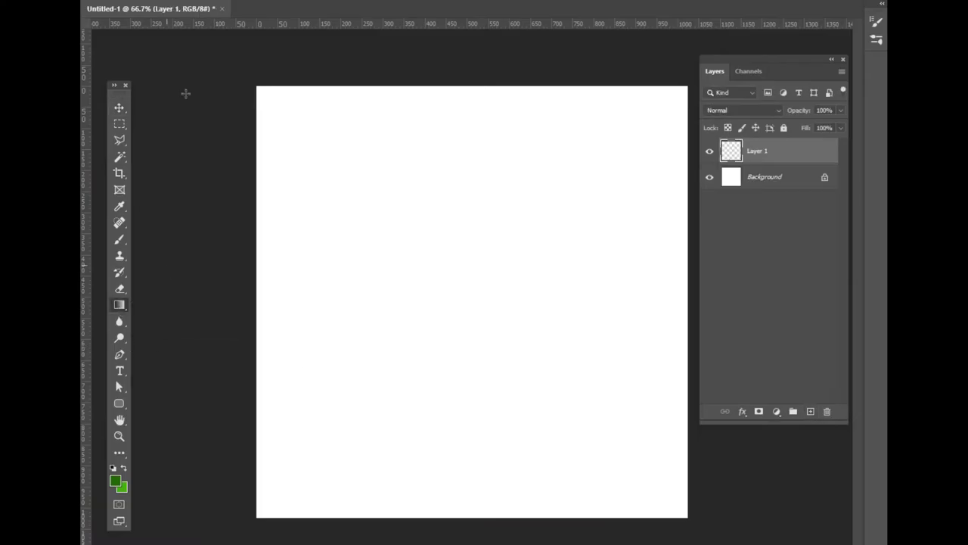
left_click(171, 6)
left_click(105, 13)
left_click(124, 35)
key("Return")
Drag a radial green gradient from the canvas centre outward on Layer 1.
left_click_drag(459, 250, 343, 355)
key("ctrl+z")
left_click_drag(474, 290, 319, 444)
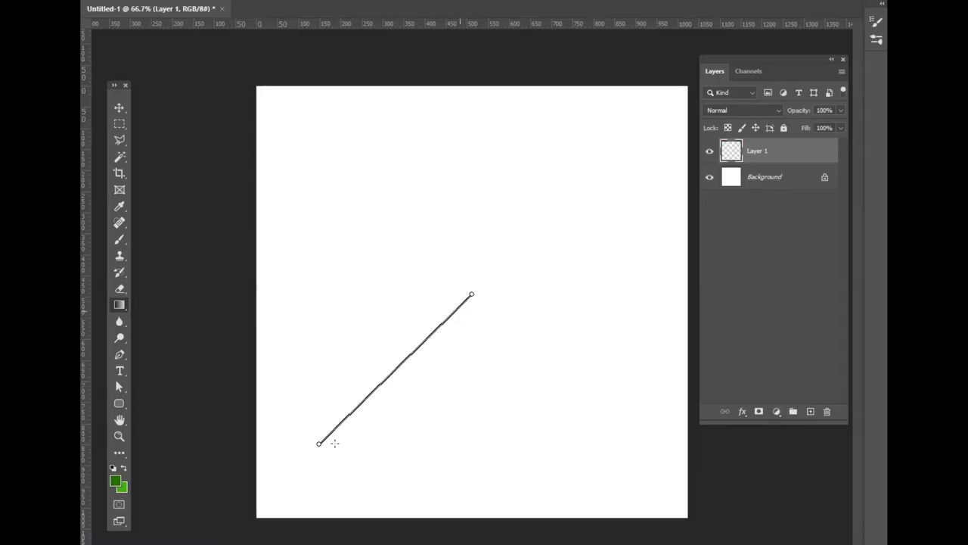
key("alt+f")
Open the cloud image 2.png, drag it onto the poster, and convert Layer 2 to a smart object.
left_click(209, 27)
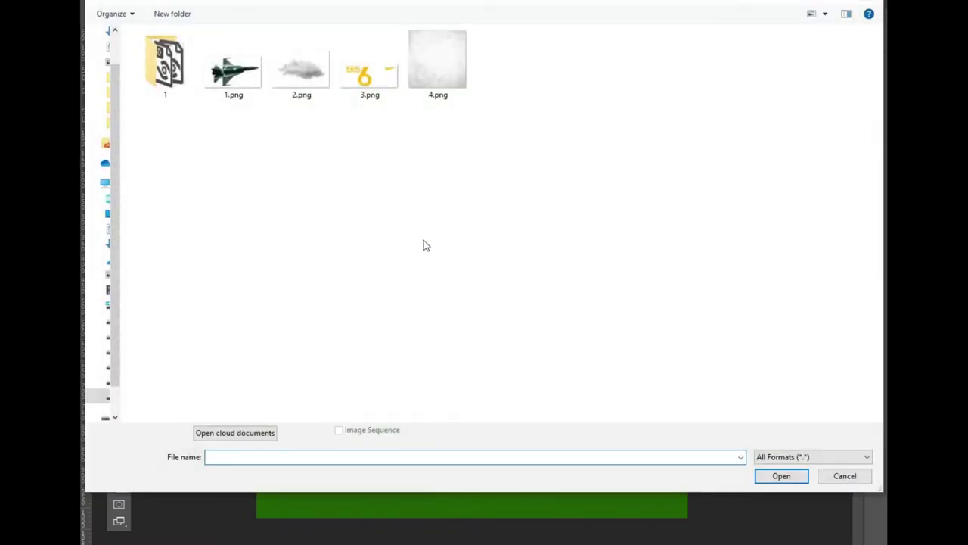
left_click(314, 82)
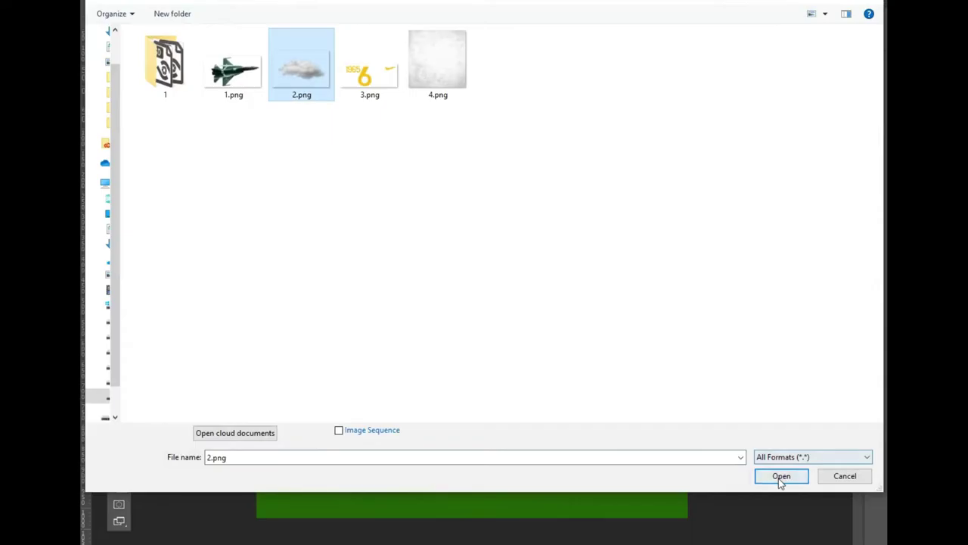
left_click(780, 479)
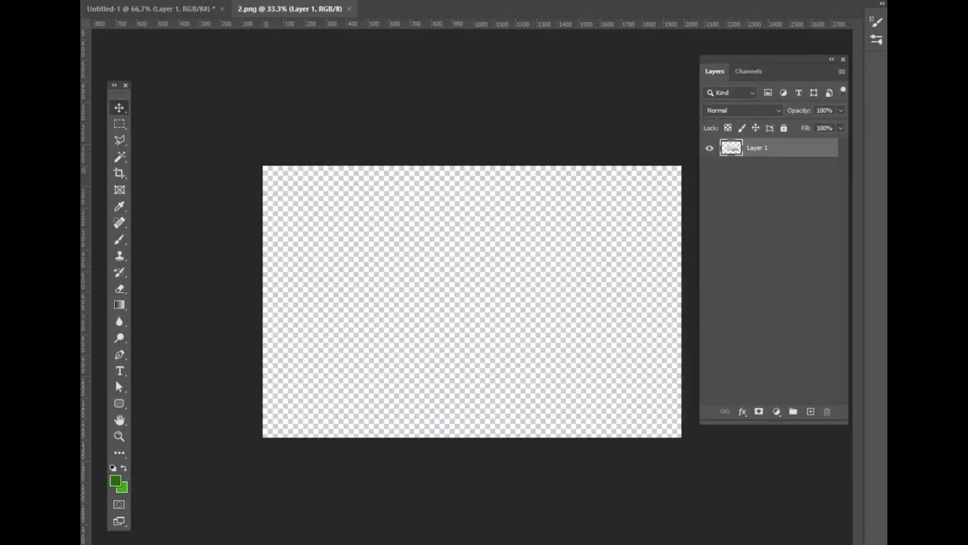
left_click_drag(150, 18, 399, 235)
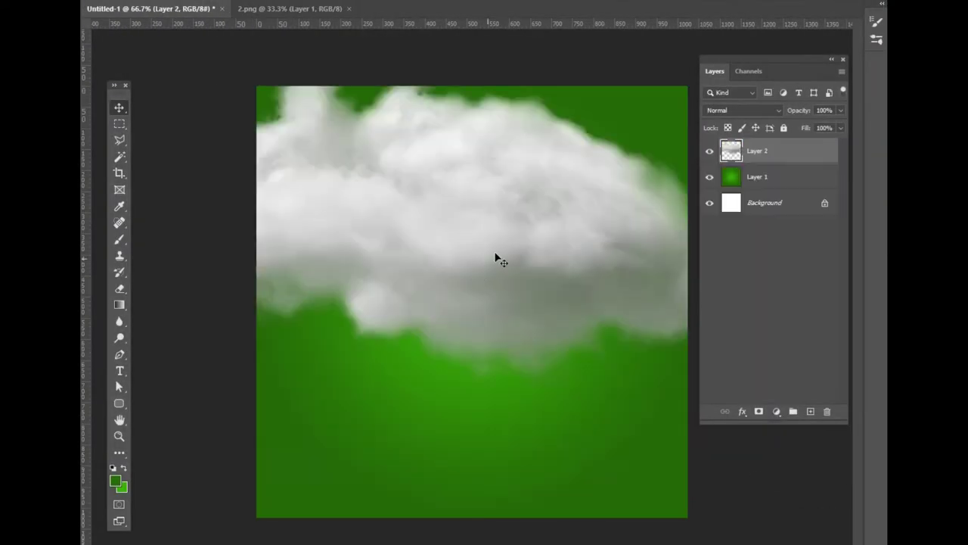
right_click(792, 151)
left_click(737, 225)
Shrink the cloud and Alt-drag a duplicate toward the top-right corner.
key("ctrl+t")
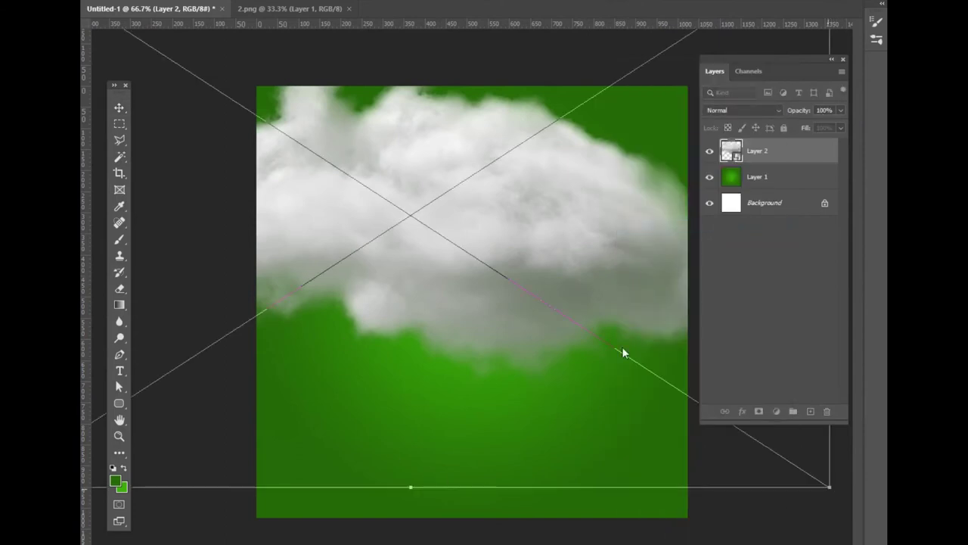
key("Return")
left_click(124, 10)
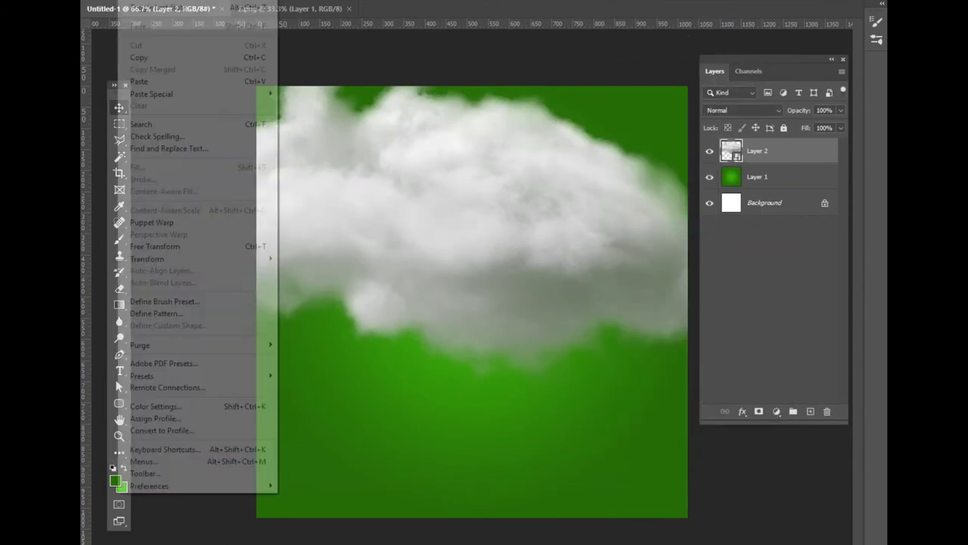
left_click(249, 252)
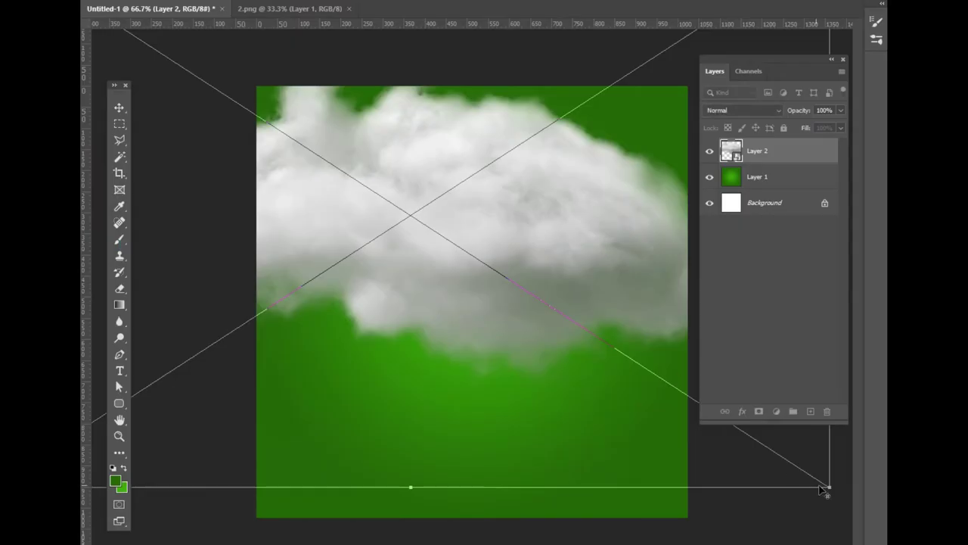
left_click_drag(830, 490, 594, 352)
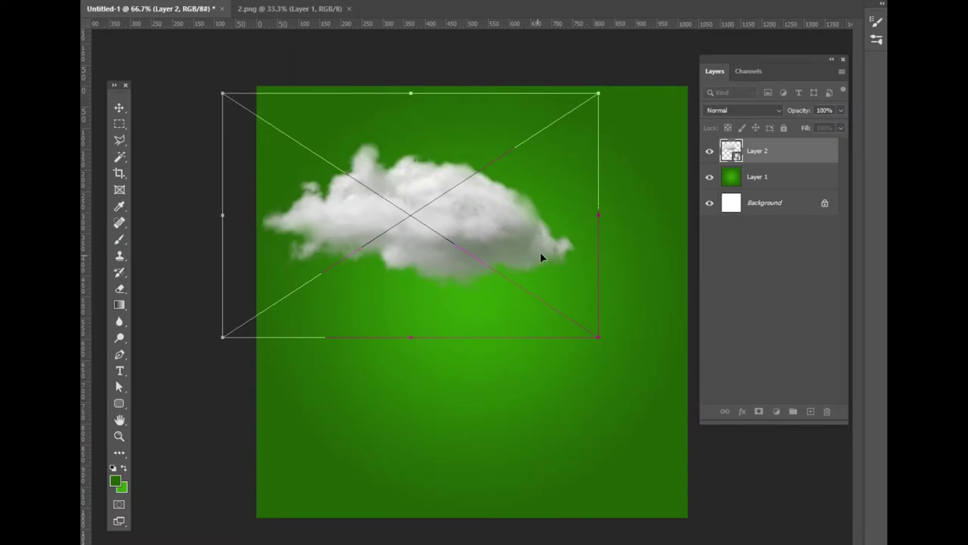
key("Return")
left_click_drag(436, 237, 579, 204)
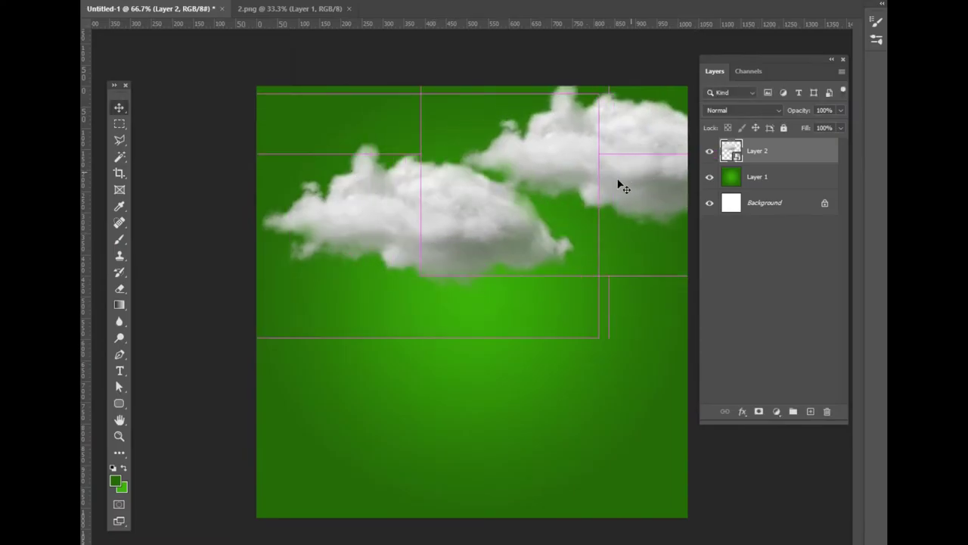
key("ctrl+t")
Enlarge the duplicate cloud and shift it further left.
left_click_drag(428, 283, 298, 364)
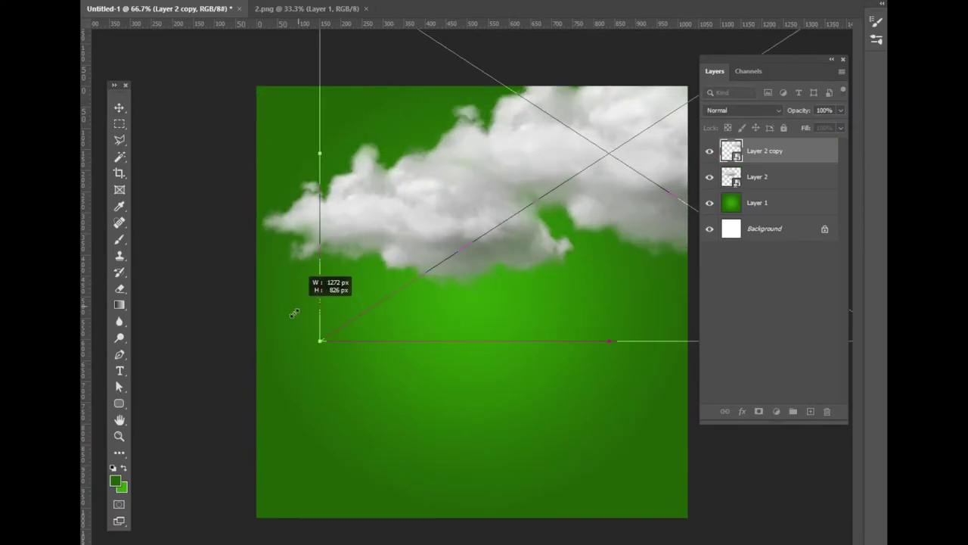
key("Return")
mouse_move(454, 219)
left_mouse_down()
mouse_move(415, 204)
mouse_move(439, 197)
left_mouse_up()
Stack the original Layer 2 cloud above its copy and fade it to 49% fill.
left_click(757, 177)
mouse_move(802, 182)
left_mouse_down()
mouse_move(793, 156)
mouse_move(811, 144)
left_mouse_up()
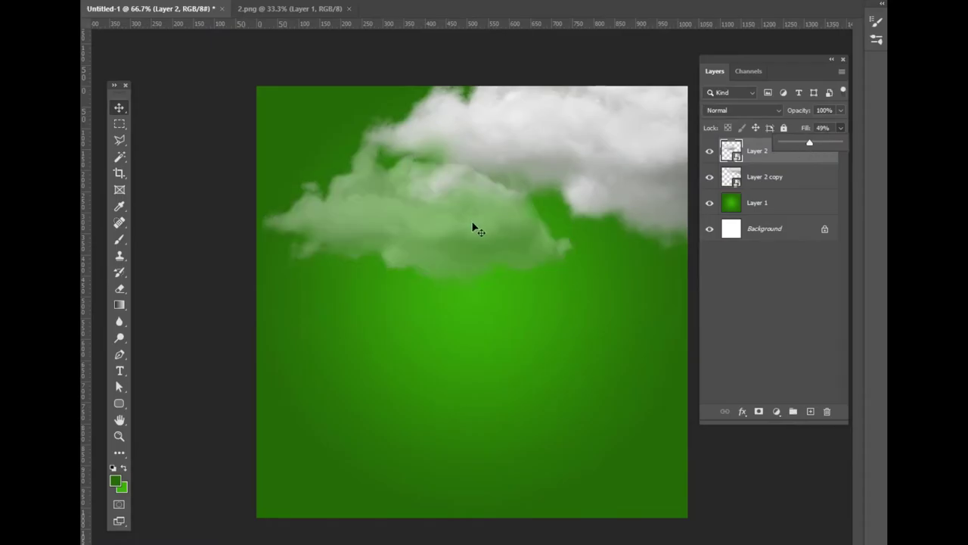
left_click_drag(476, 227, 448, 199)
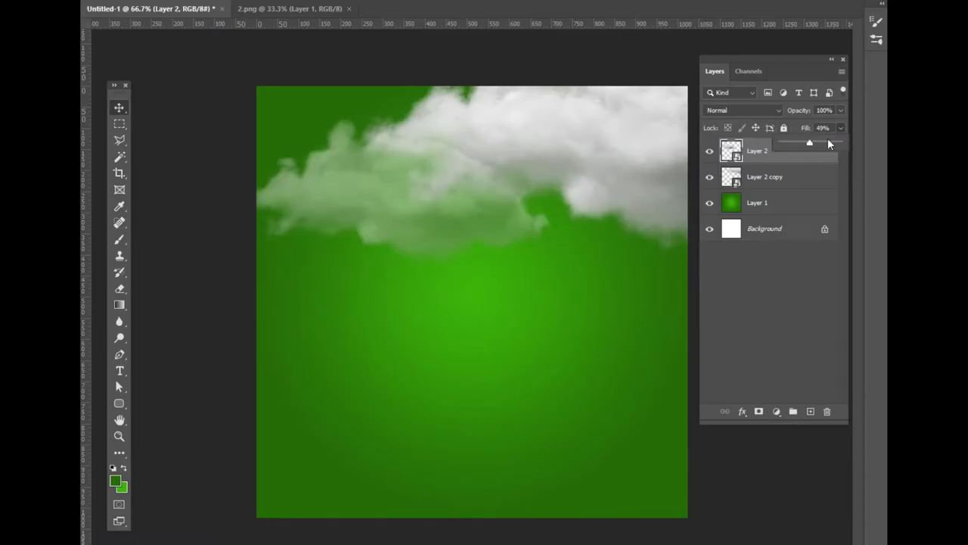
left_click(743, 257)
key("alt+f")
left_click(129, 28)
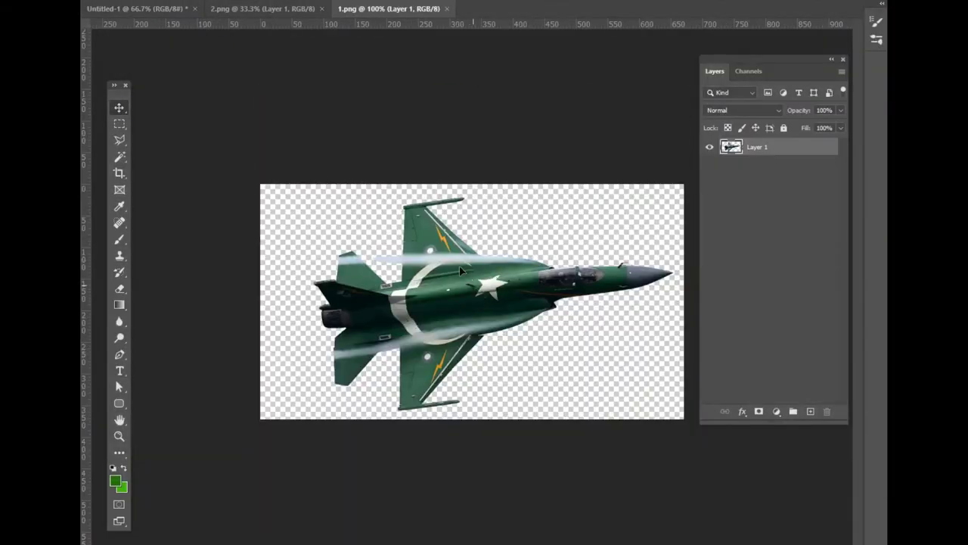
Bring the fighter jet from 1.png into the poster, centre it, and enlarge it.
mouse_move(459, 266)
left_mouse_down()
mouse_move(89, 8)
mouse_move(505, 362)
left_mouse_up()
left_click_drag(355, 231, 446, 270)
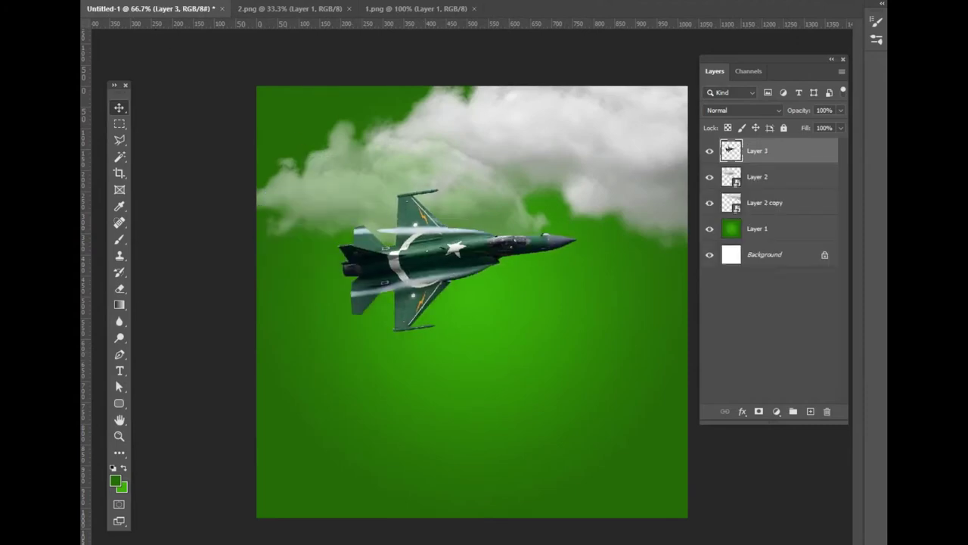
left_click(132, 2)
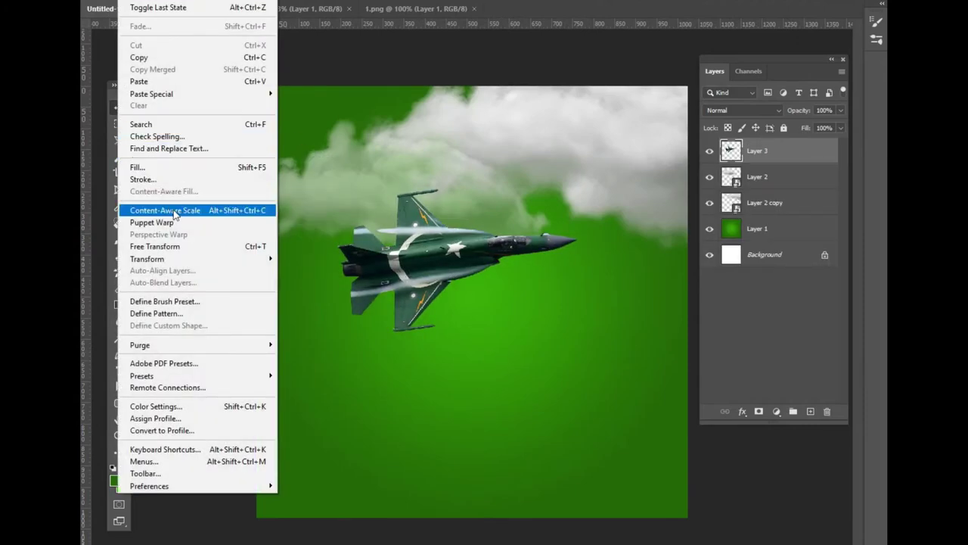
left_click(177, 246)
left_click_drag(587, 196, 700, 89)
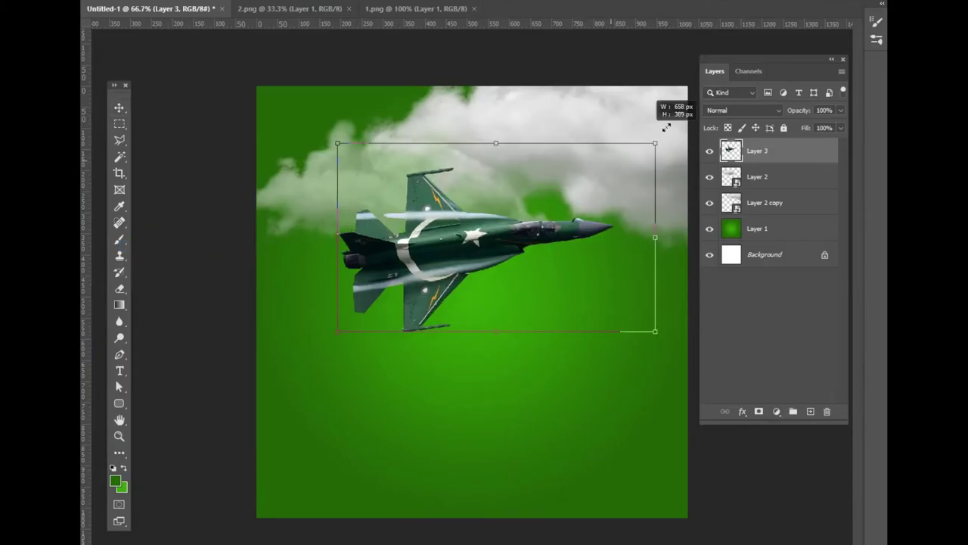
left_click_drag(570, 158, 537, 209)
key("Return")
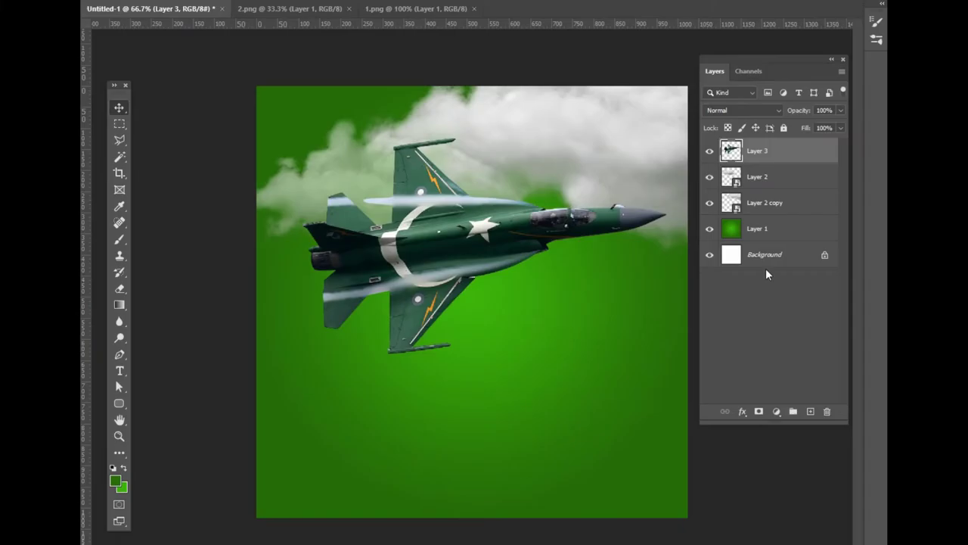
left_click(785, 232)
left_click(155, 0)
mouse_move(197, 3)
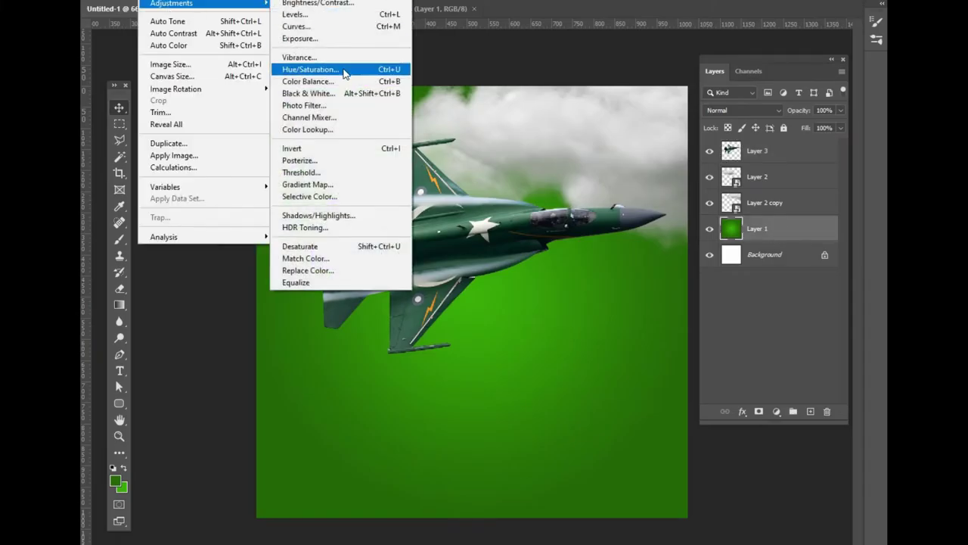
Shift Layer 1's gradient with Hue/Saturation: hue +47, saturation +38, lightness -6.
left_click(344, 73)
left_click_drag(462, 78, 697, 342)
mouse_move(693, 427)
left_mouse_down()
mouse_move(680, 429)
mouse_move(694, 429)
left_mouse_up()
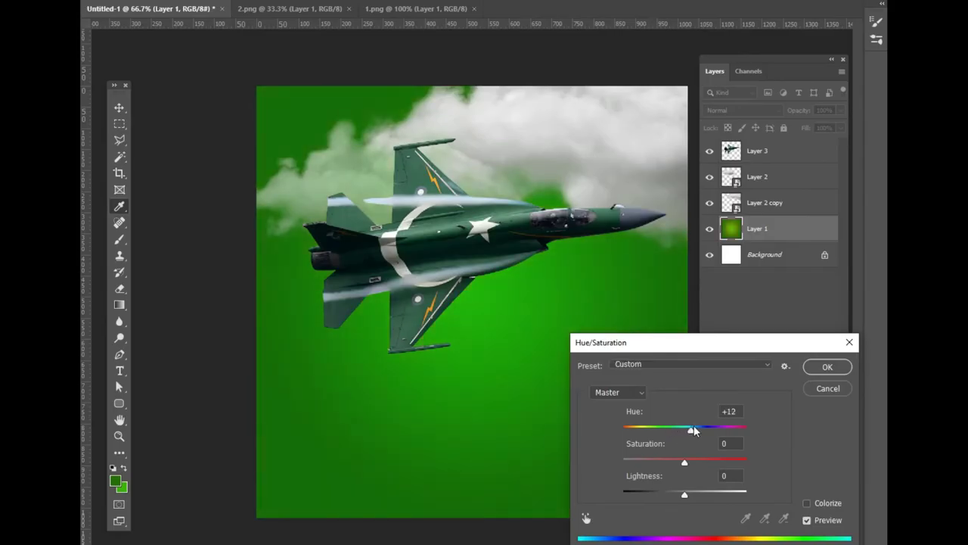
mouse_move(685, 461)
left_mouse_down()
mouse_move(674, 462)
mouse_move(692, 461)
left_mouse_up()
left_click_drag(688, 495, 681, 492)
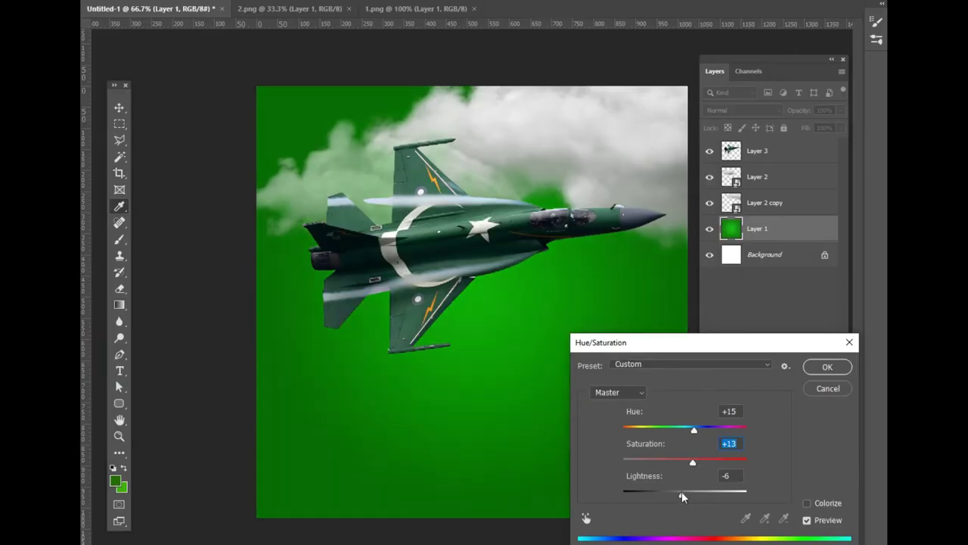
left_click_drag(693, 428, 716, 432)
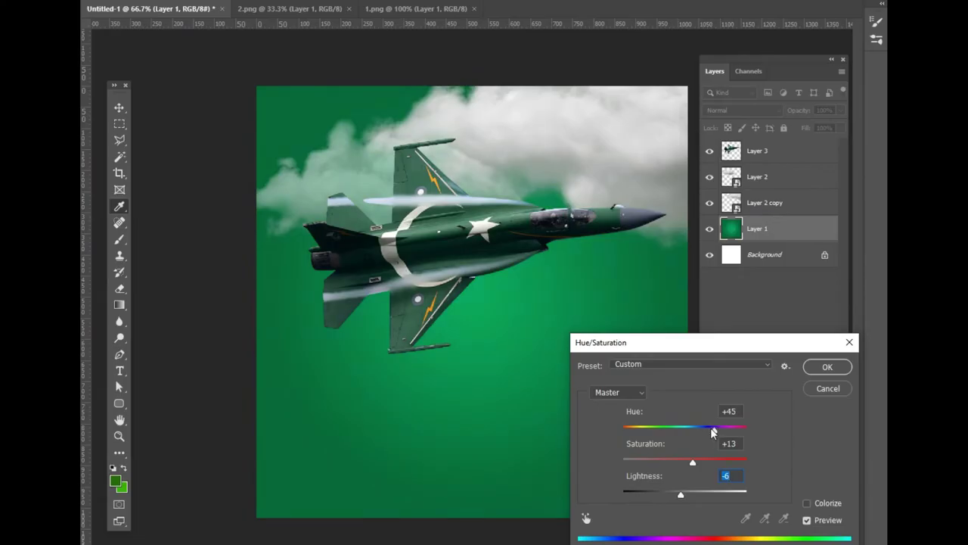
left_click(714, 431)
left_click(826, 368)
Nudge the jet up, then duplicate Layer 2 at 100% fill above the jet.
key("v")
left_click_drag(446, 244, 446, 238)
left_click(783, 204)
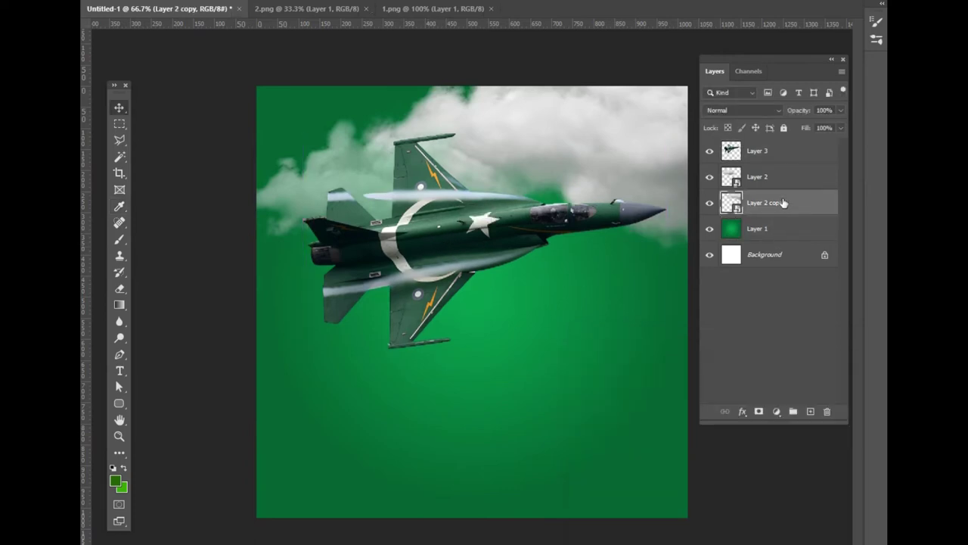
left_click(709, 203)
left_click(709, 176)
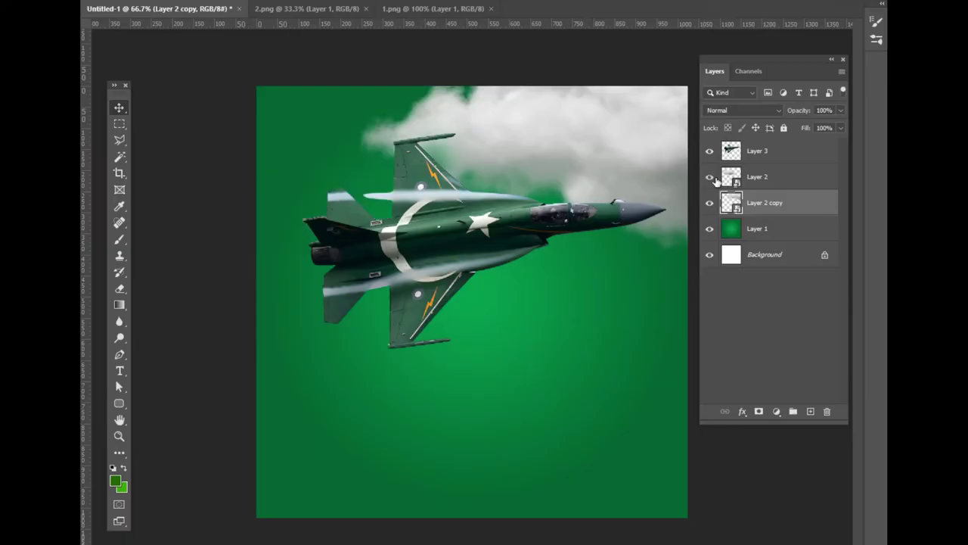
left_click(787, 176)
left_click_drag(739, 182, 810, 410)
left_click_drag(824, 142, 841, 142)
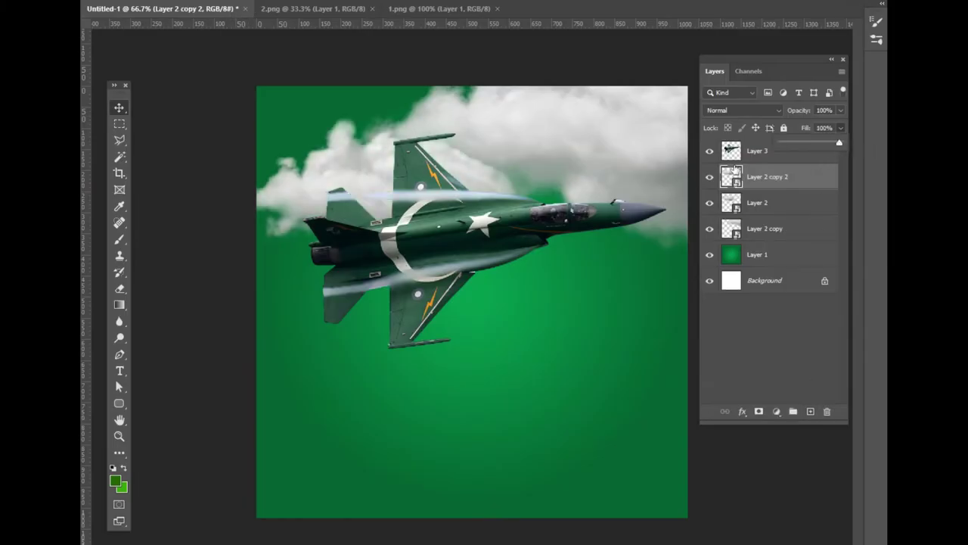
left_click(787, 180)
left_click_drag(793, 177, 779, 144)
Squash the new cloud into a thin streak and position it across the jet.
left_click_drag(432, 201, 439, 409)
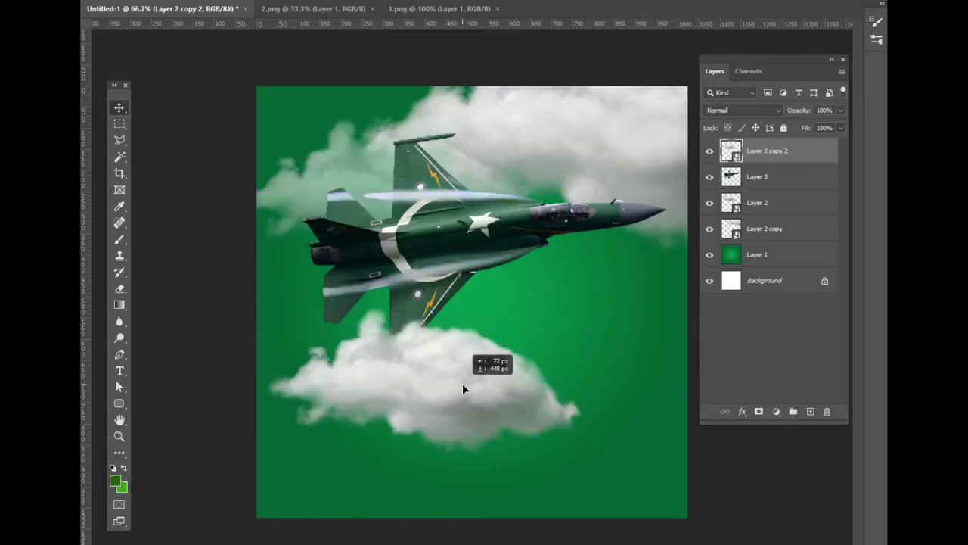
key("ctrl+t")
left_click_drag(423, 260, 396, 488)
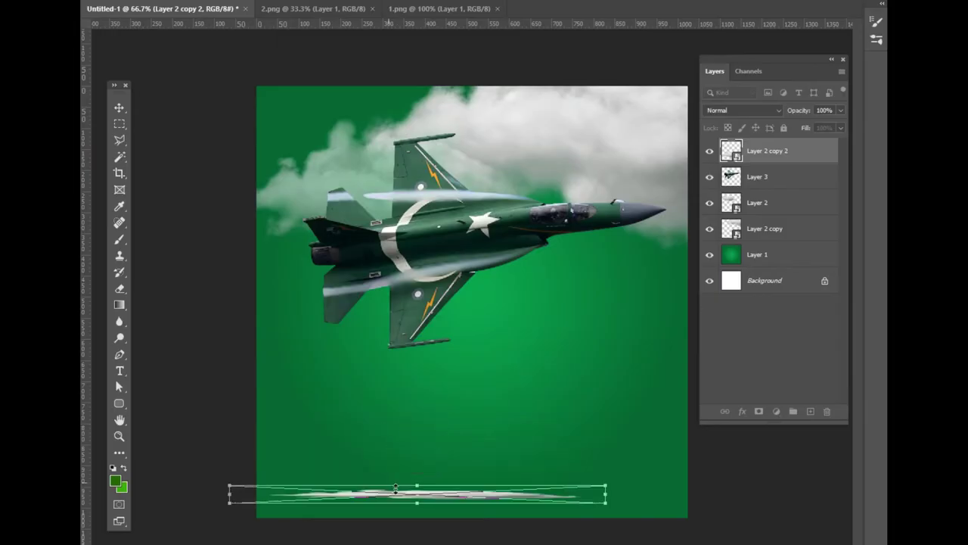
key("Return")
left_click_drag(447, 504, 452, 204)
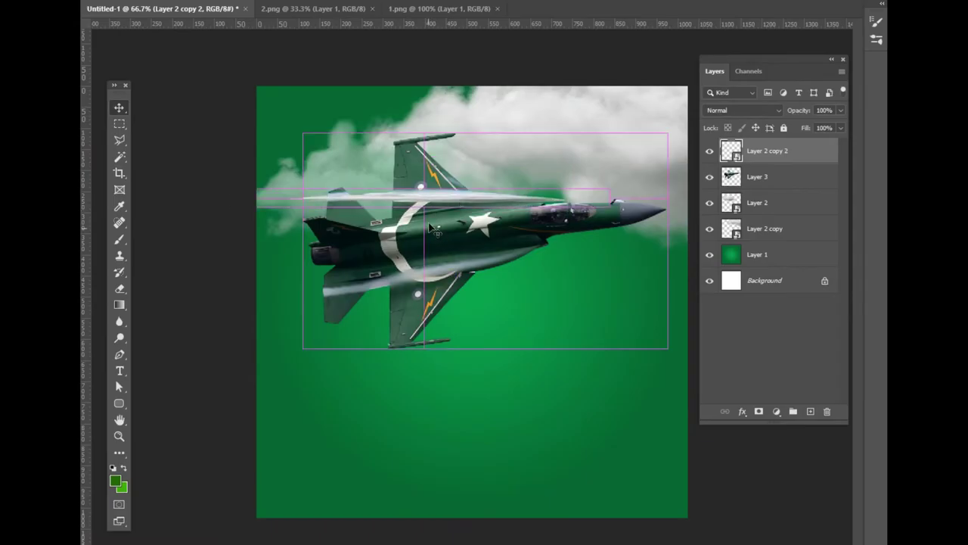
key("ctrl+t")
left_click_drag(427, 194, 433, 190)
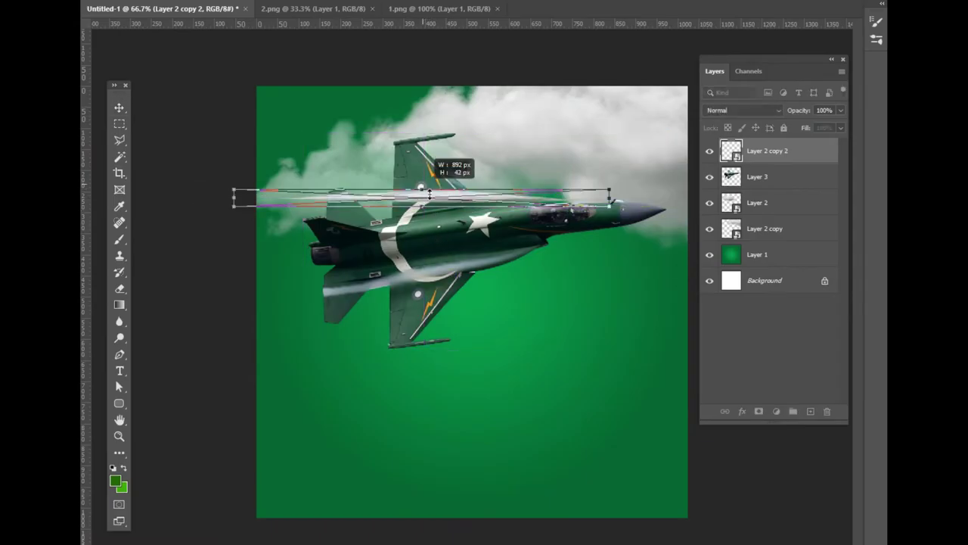
key("Return")
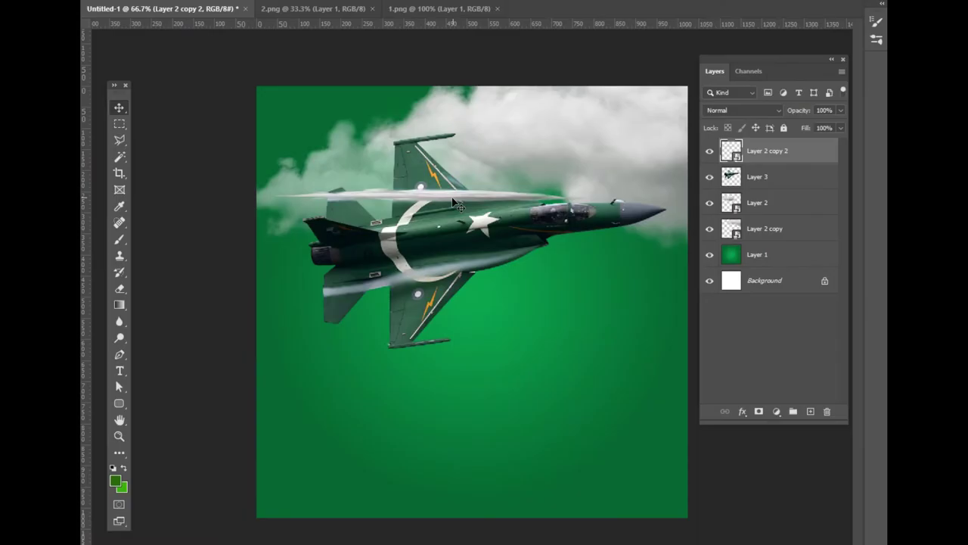
left_click_drag(447, 202, 448, 204)
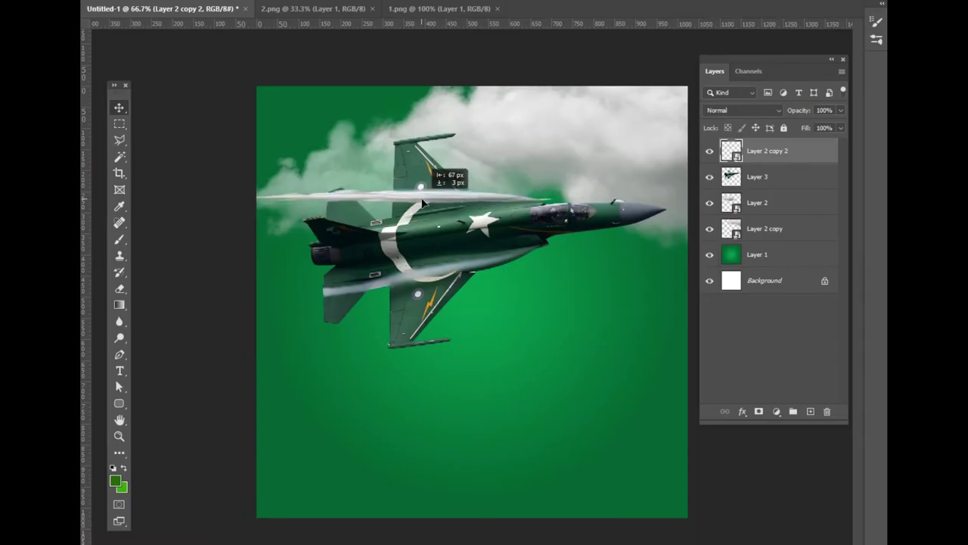
Lower the streak layer's fill to 75%.
left_click(840, 129)
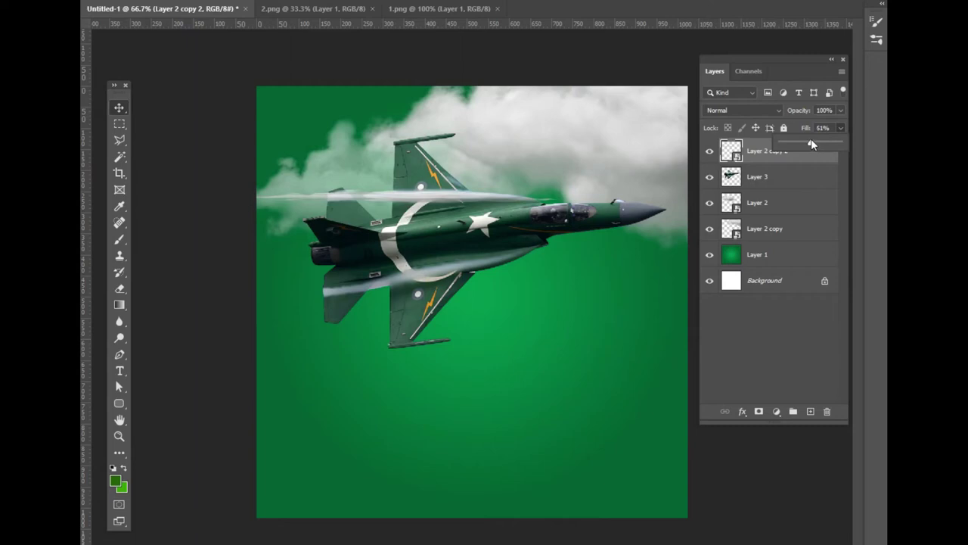
left_click_drag(827, 144, 824, 143)
left_click(762, 304)
left_click(788, 152)
Brighten the streak with Levels white input 225, then duplicate it lower across the jet.
left_click(151, 0)
mouse_move(204, 3)
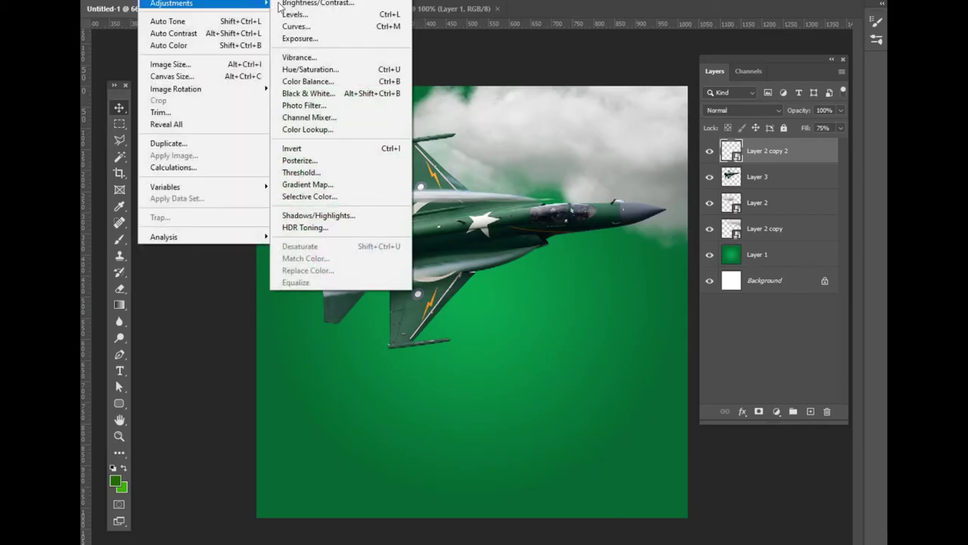
left_click(310, 16)
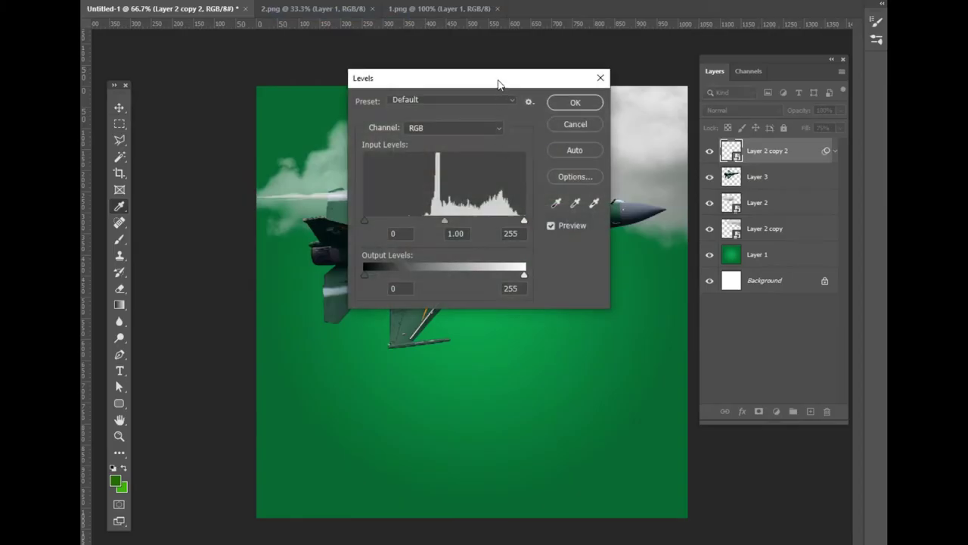
left_click_drag(500, 85, 683, 187)
left_click_drag(707, 323, 689, 323)
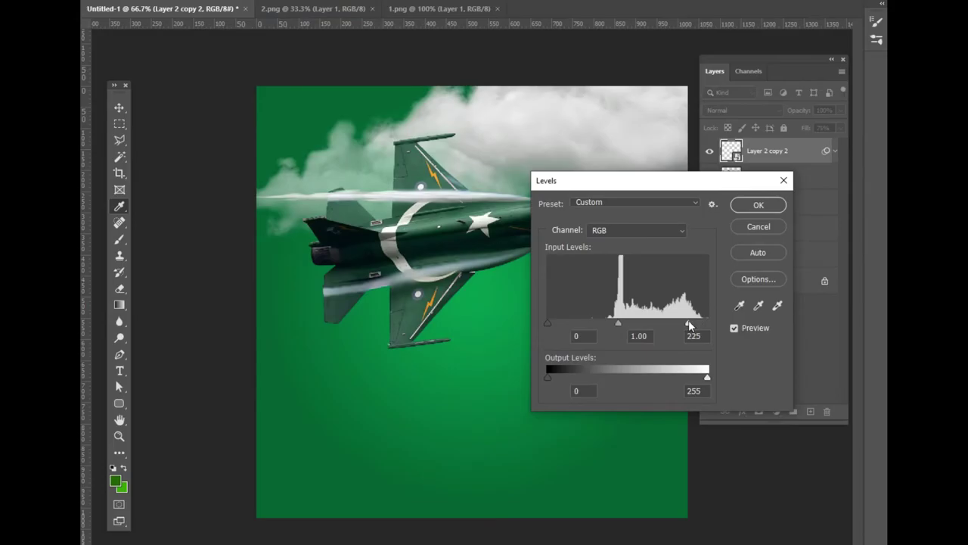
left_click(758, 205)
mouse_move(731, 150)
left_mouse_down()
mouse_move(814, 423)
mouse_move(810, 413)
left_mouse_up()
mouse_move(457, 246)
left_mouse_down()
mouse_move(456, 322)
mouse_move(497, 313)
left_mouse_up()
Tilt the duplicate streak counter-clockwise and position it beneath the jet.
key("ctrl+t")
left_click_drag(562, 313, 595, 277)
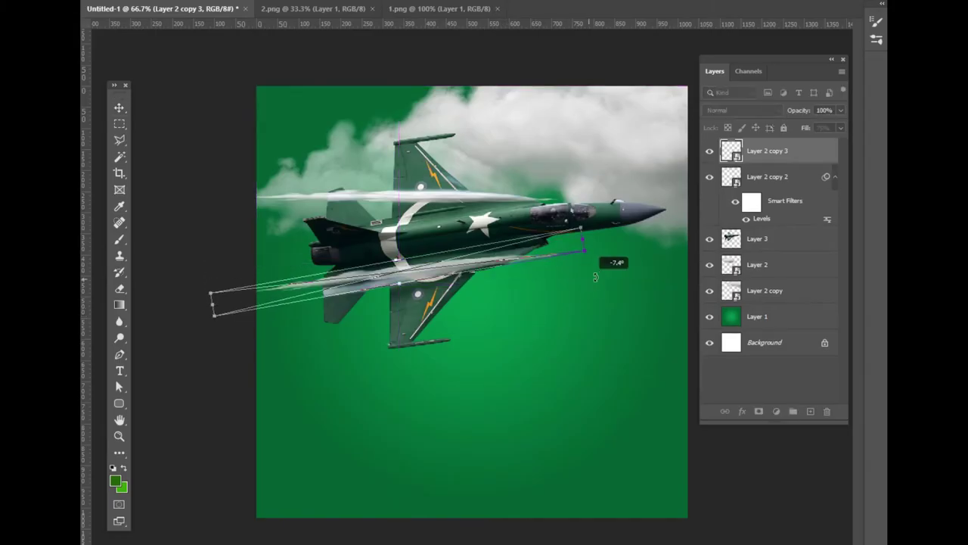
key("Return")
left_click_drag(405, 268, 408, 279)
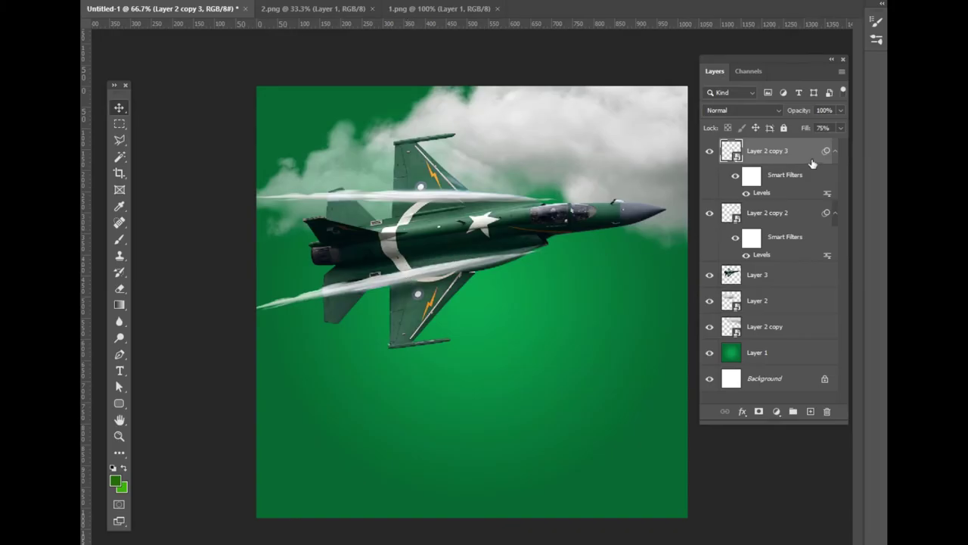
Add layer masks to both streak layers, painting black to hide part of the duplicate.
left_click(759, 411)
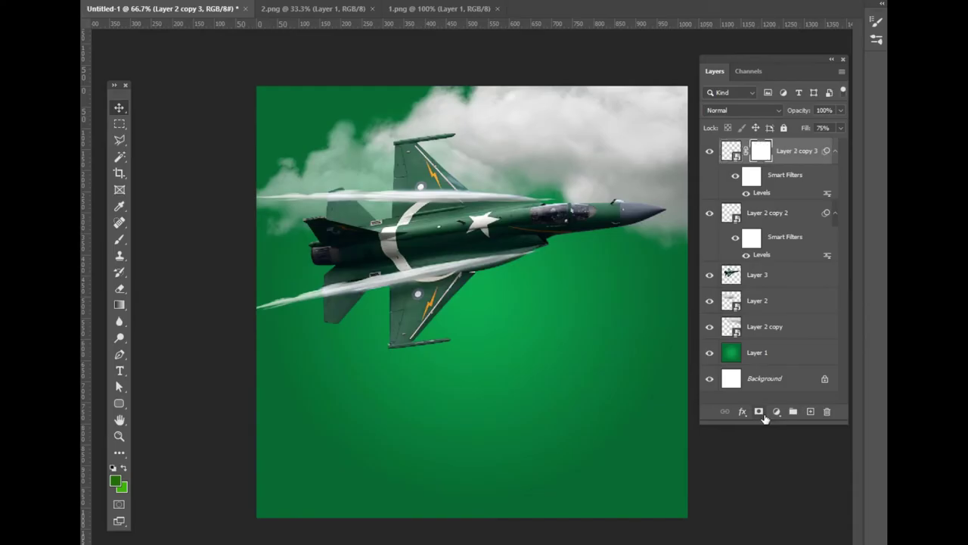
left_click(119, 239)
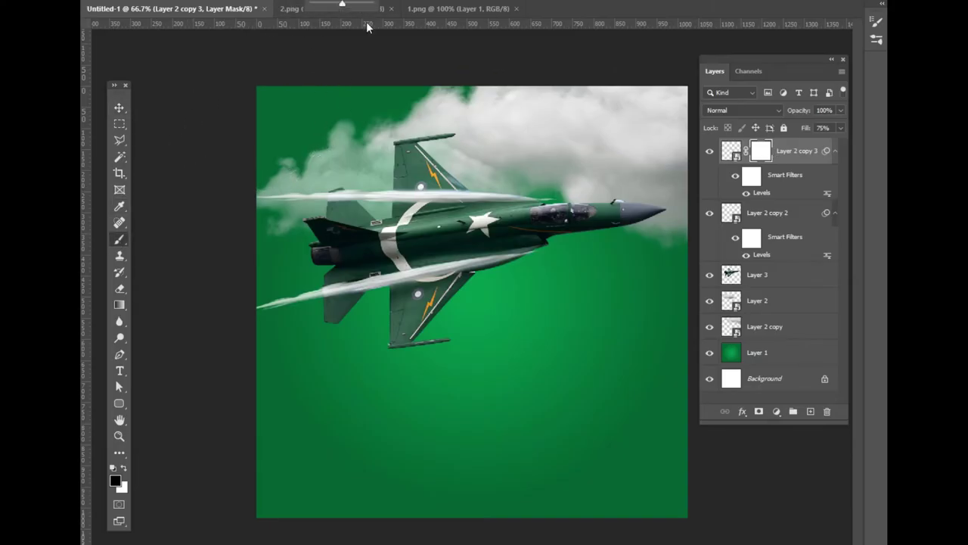
left_click_drag(486, 351, 411, 367)
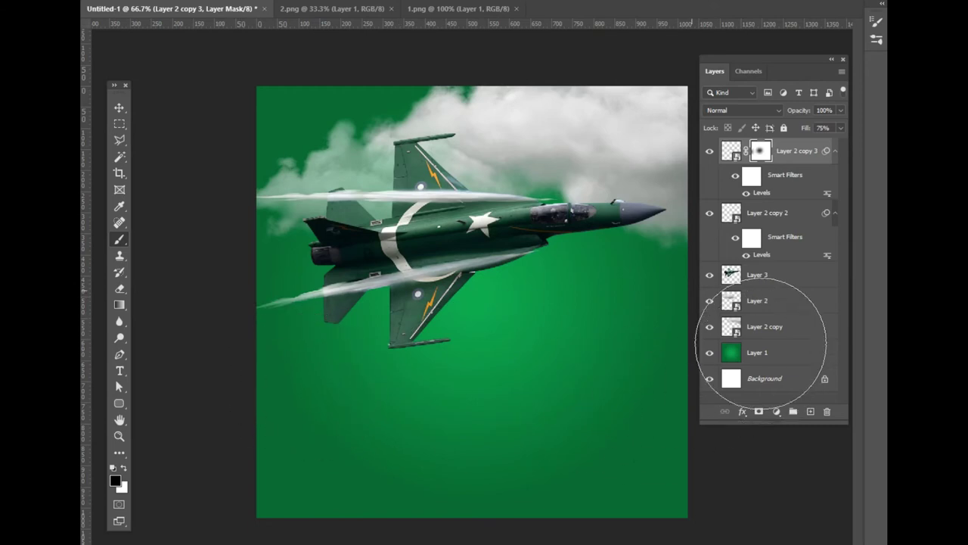
left_click(756, 215)
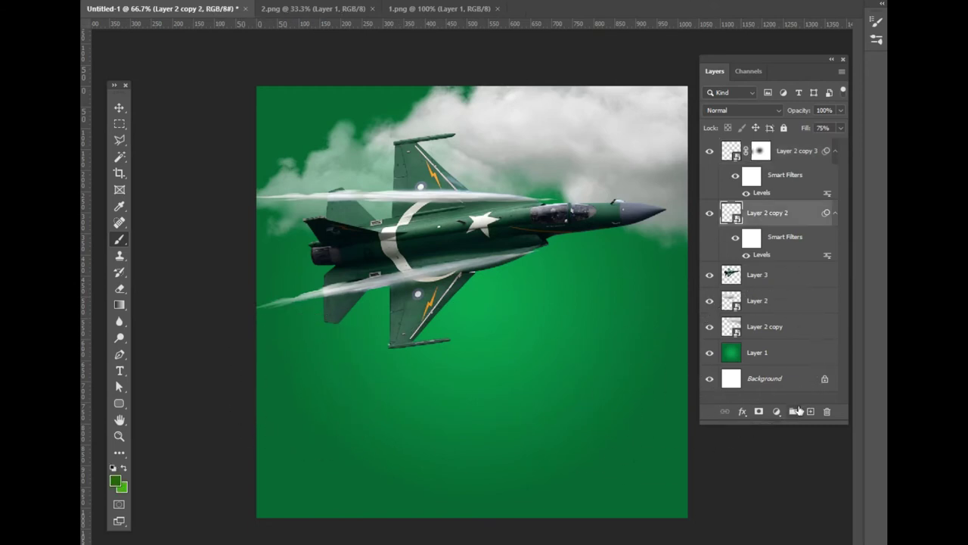
left_click(759, 412)
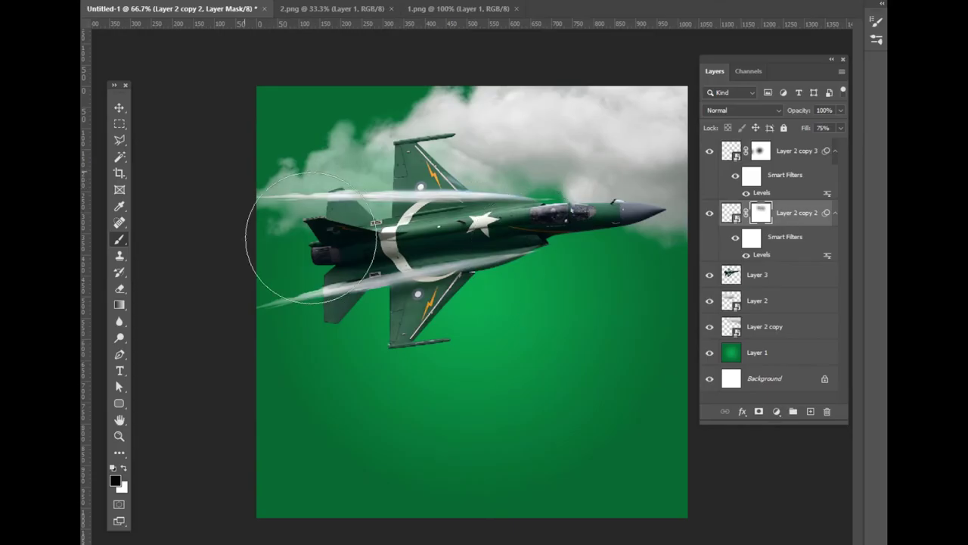
Nudge the Layer 2 copy 3 streak into a new position.
left_click(119, 108)
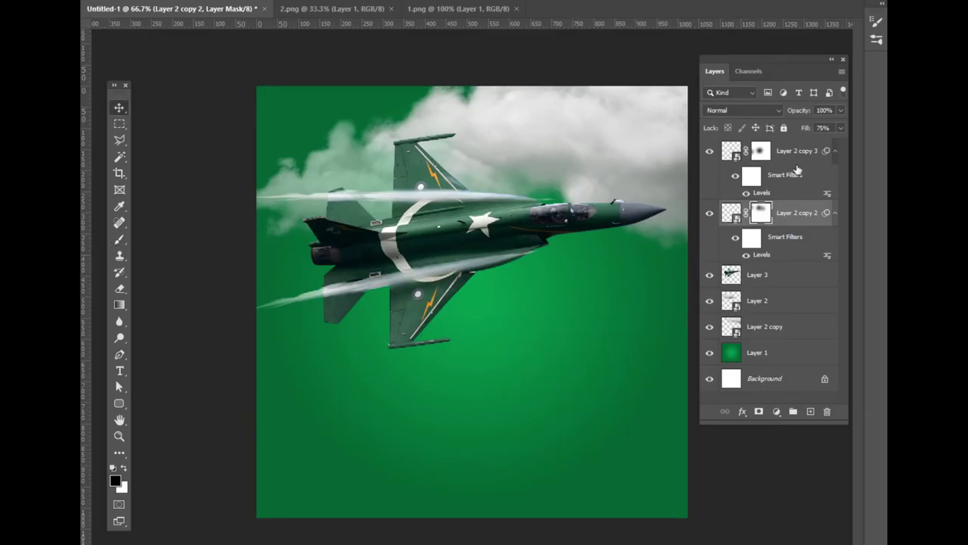
left_click(780, 157)
left_click_drag(264, 77, 401, 113)
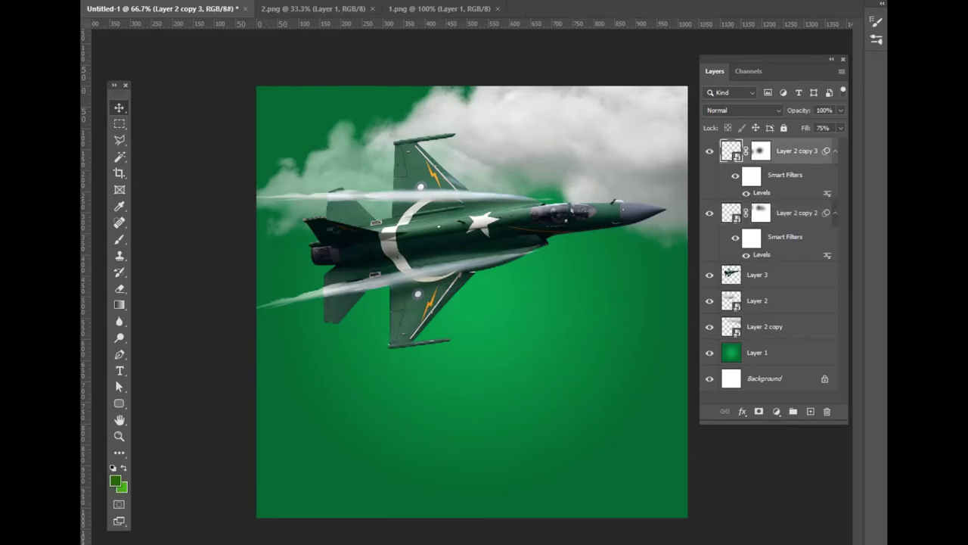
Open 3.png and drag the 1965 title graphic onto the poster below the jet.
key("alt+f")
key("ctrl+o")
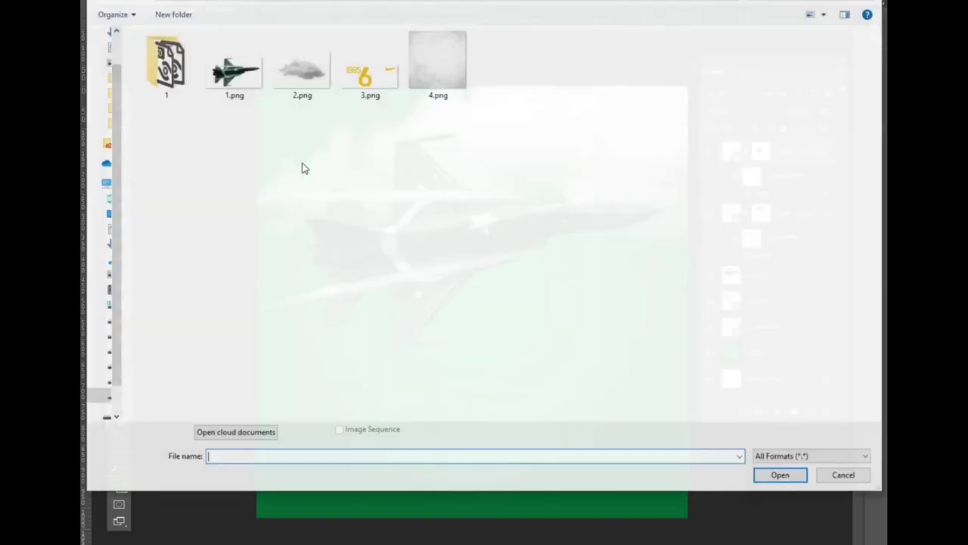
double_click(367, 65)
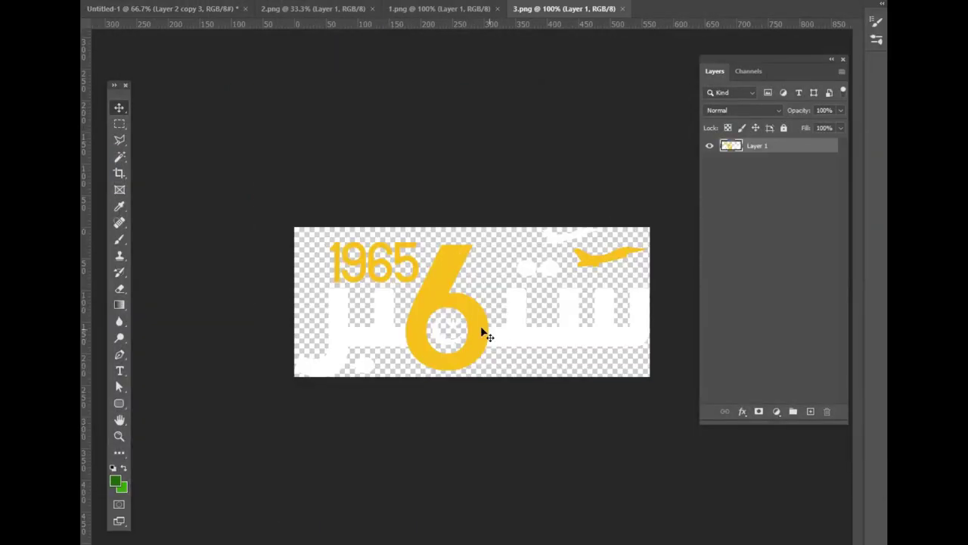
left_click_drag(488, 335, 185, 8)
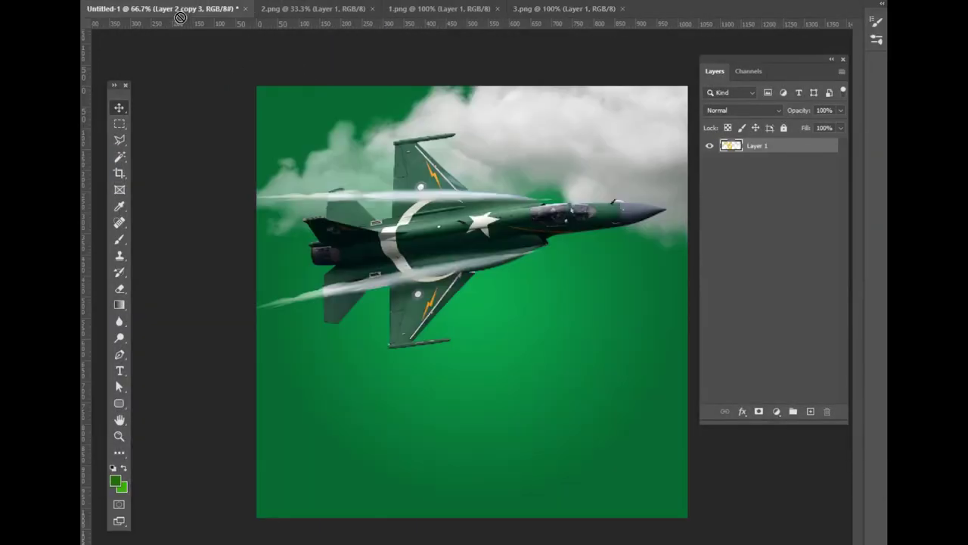
mouse_move(467, 275)
left_mouse_down()
mouse_move(563, 417)
mouse_move(481, 411)
left_mouse_up()
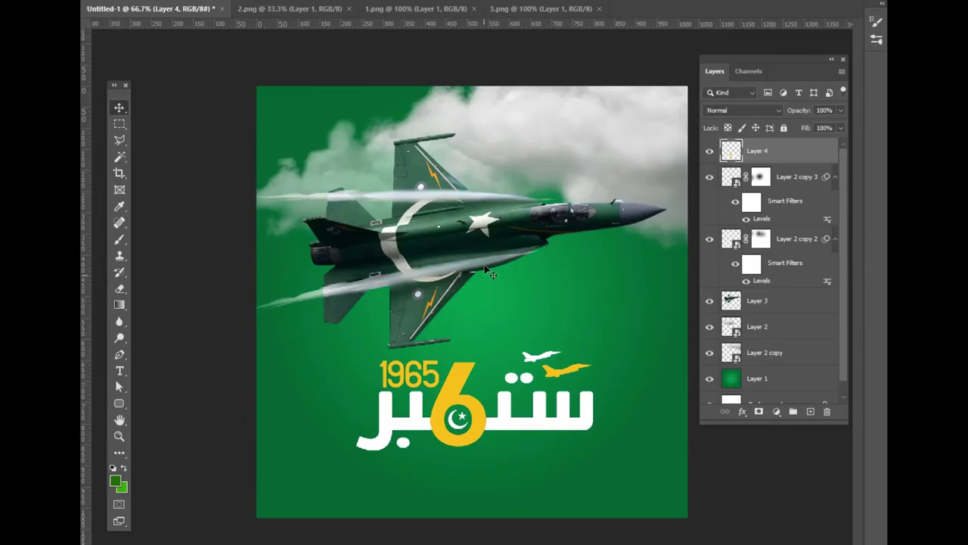
left_click(494, 233)
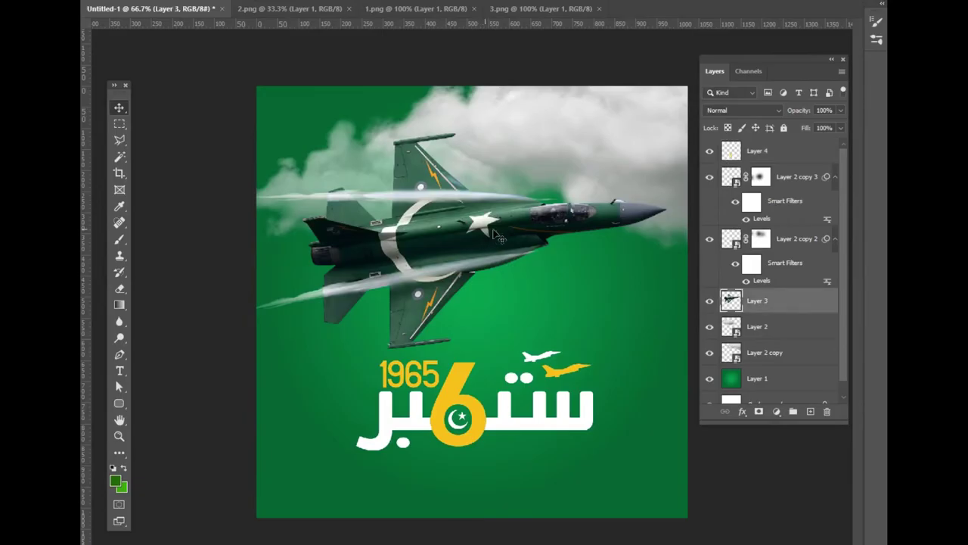
Convert the jet and both streak layers into one smart object, then raise it and the title.
left_click(800, 240, "shift")
left_click(796, 177, "shift")
right_click(794, 177)
left_click(671, 167)
mouse_move(487, 242)
left_mouse_down()
mouse_move(484, 217)
mouse_move(493, 219)
left_mouse_up()
left_click(458, 361)
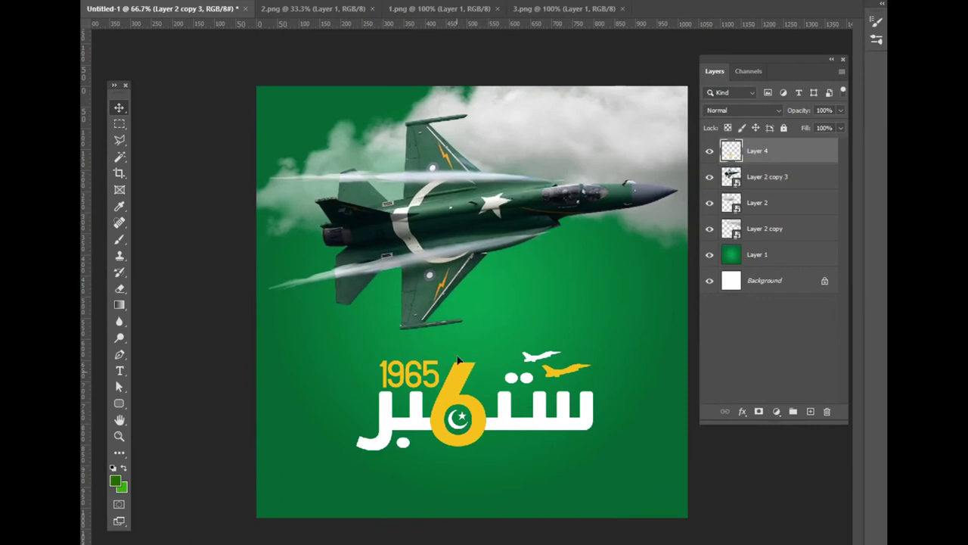
left_click_drag(457, 360, 456, 342)
Shrink the jet smart object slightly and nudge it and the 1965 title upward.
left_click(484, 218)
key("ctrl+t")
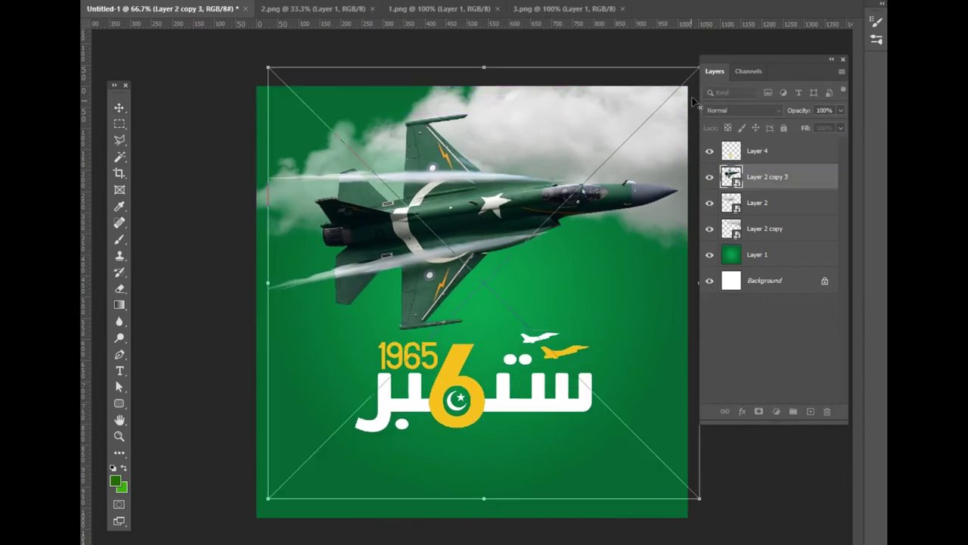
left_click_drag(273, 72, 292, 90)
key("Return")
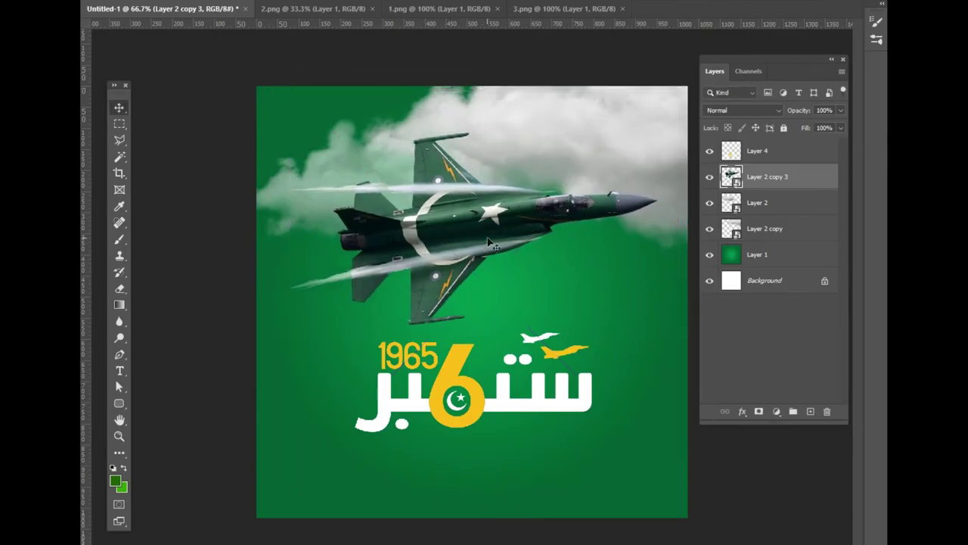
left_click_drag(484, 248, 484, 239)
mouse_move(460, 361)
left_mouse_down()
mouse_move(462, 342)
mouse_move(459, 349)
left_mouse_up()
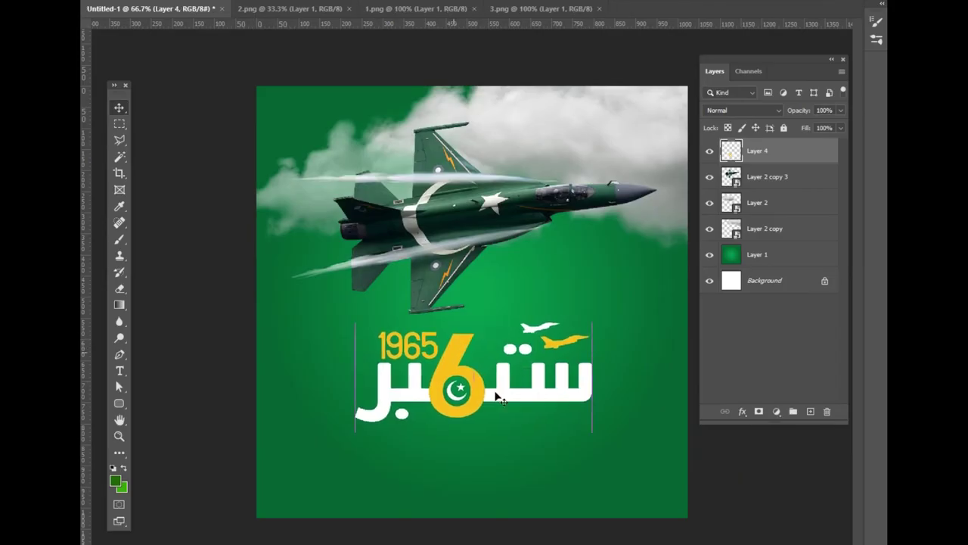
Bring the 4.png grunge texture into the poster and scale it to cover the canvas.
left_click(106, 0)
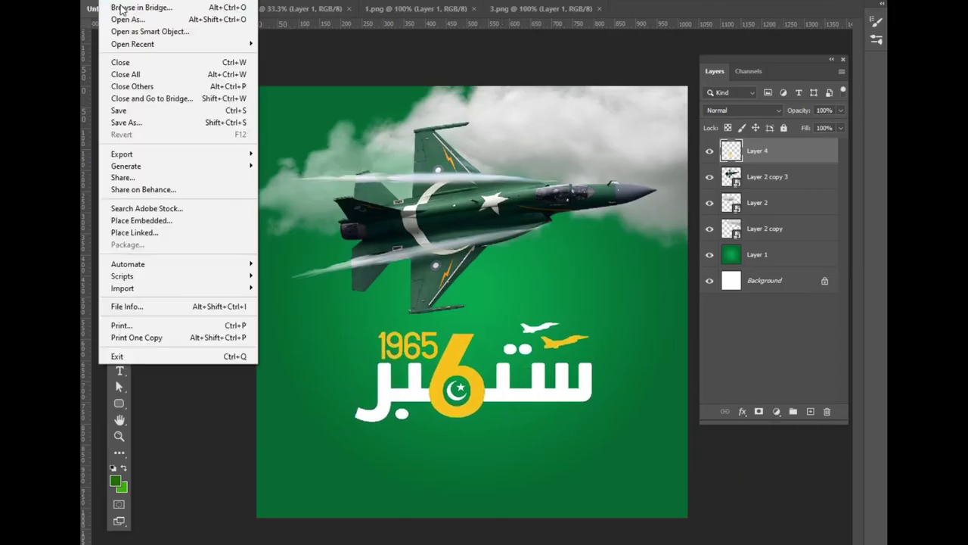
left_click(121, 2)
double_click(449, 68)
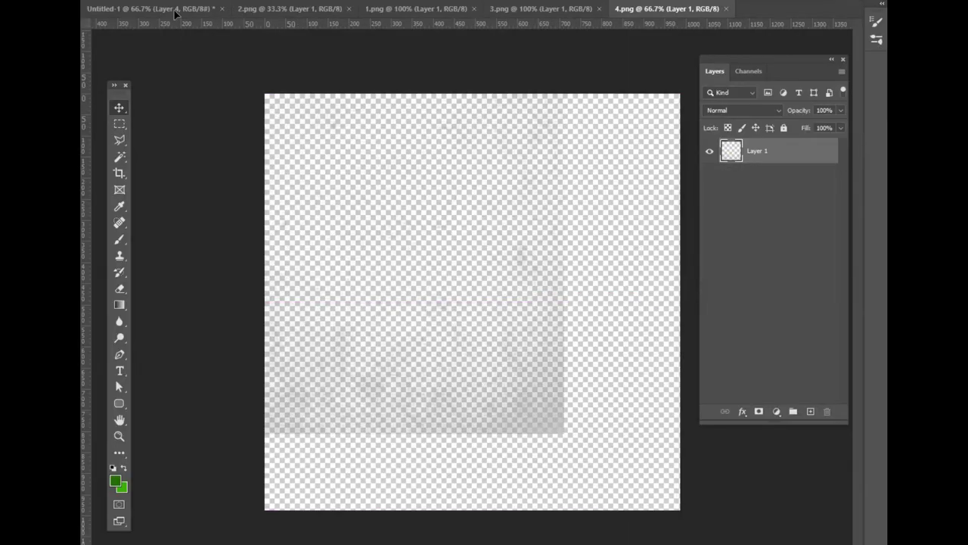
left_click_drag(276, 93, 582, 350)
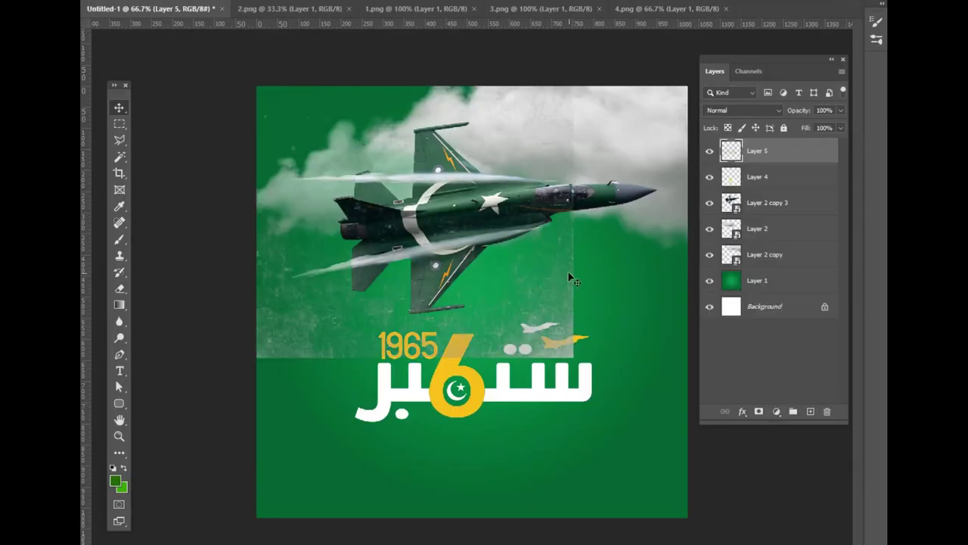
left_click_drag(571, 278, 678, 441)
key("ctrl+t")
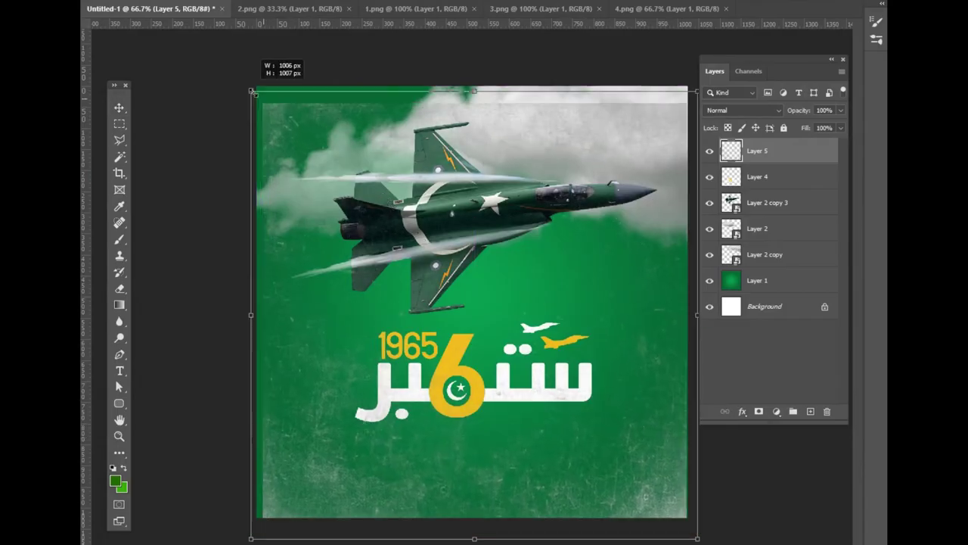
left_click_drag(268, 108, 249, 67)
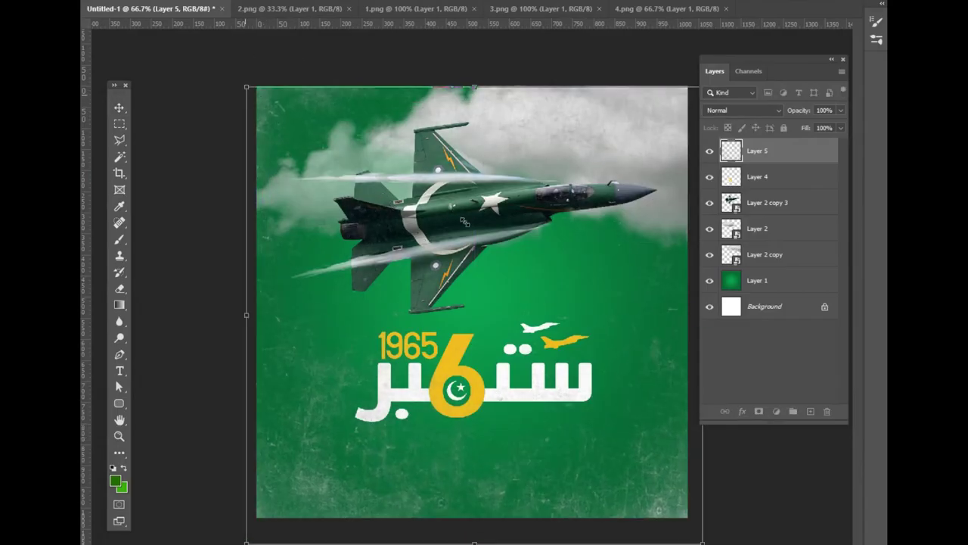
left_click(755, 106)
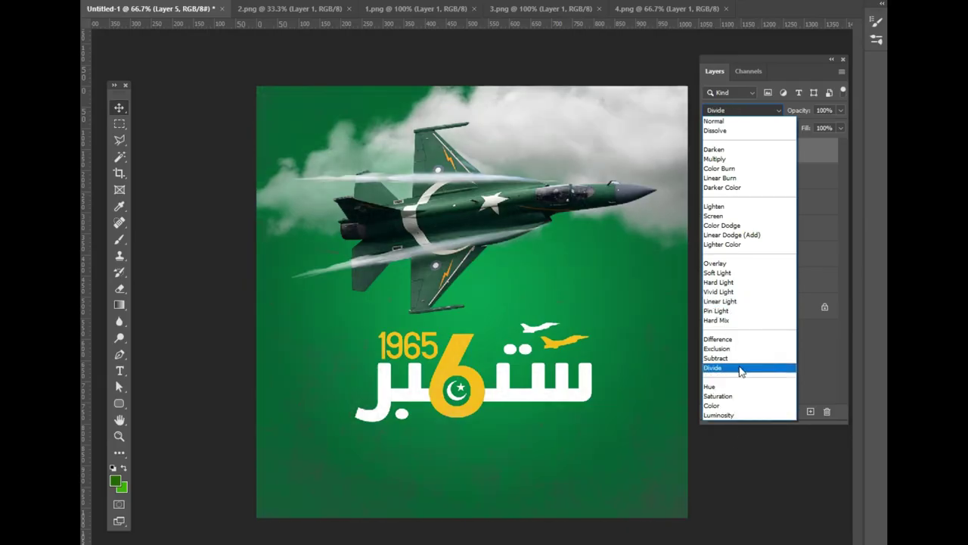
Set Layer 5 to Linear Light blend mode at 62% fill, then deselect it.
left_click(737, 302)
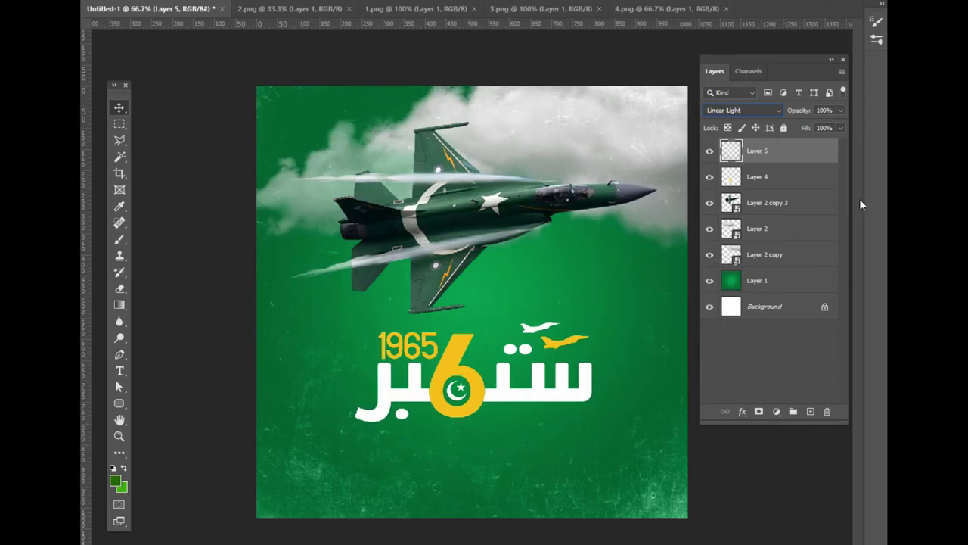
left_click(840, 129)
left_click(765, 373)
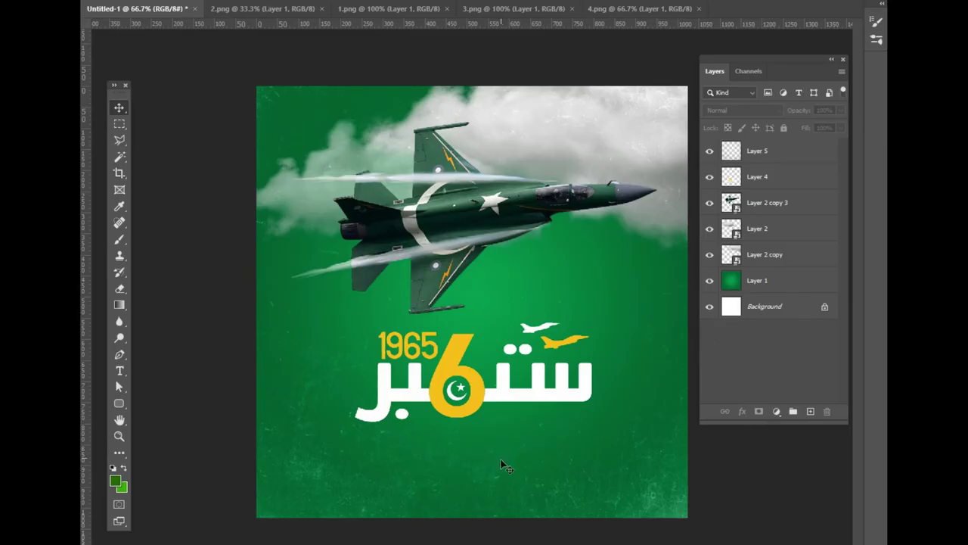
Start a 'Defence Day' text layer below the title in yellow ADAM.CG PRO font.
key("t")
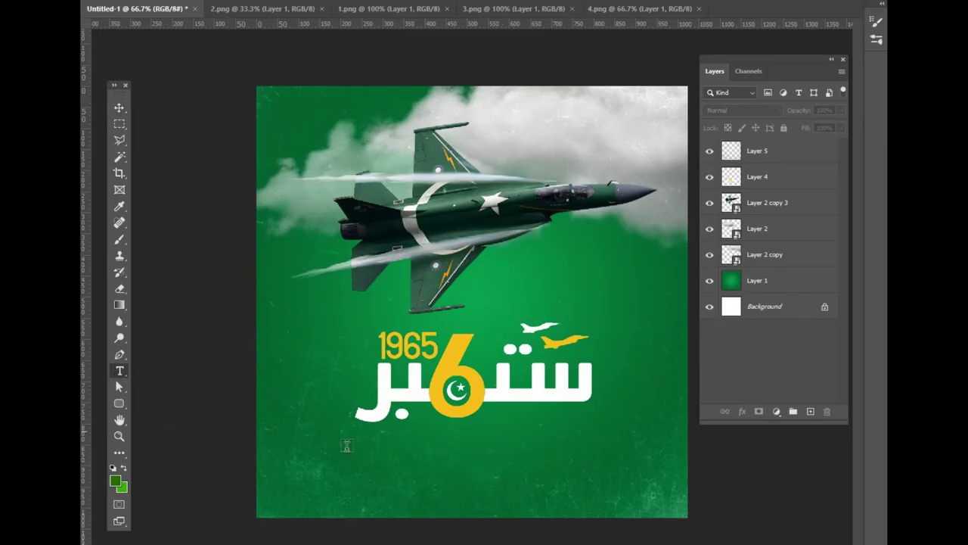
left_click(391, 468)
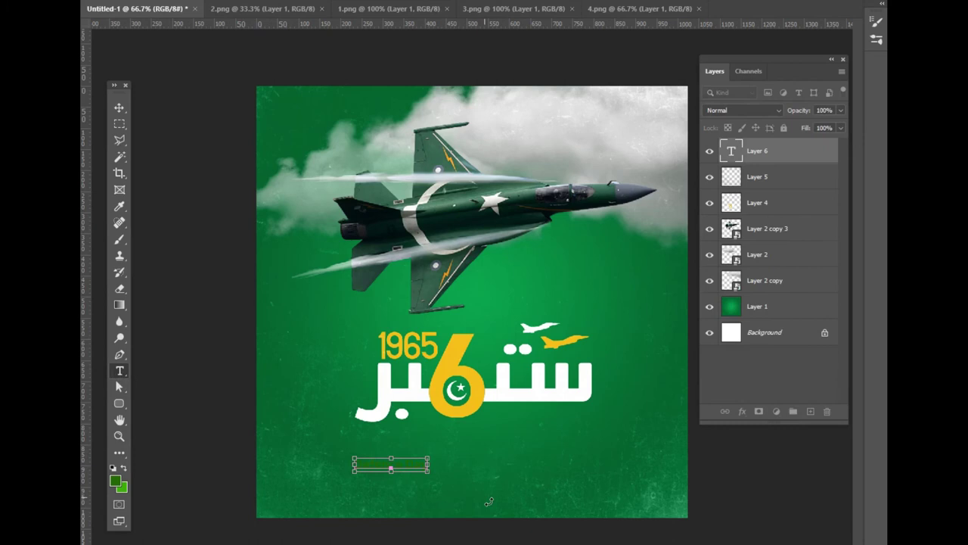
left_click(596, 4)
left_click_drag(378, 337, 598, 380)
left_click(469, 345)
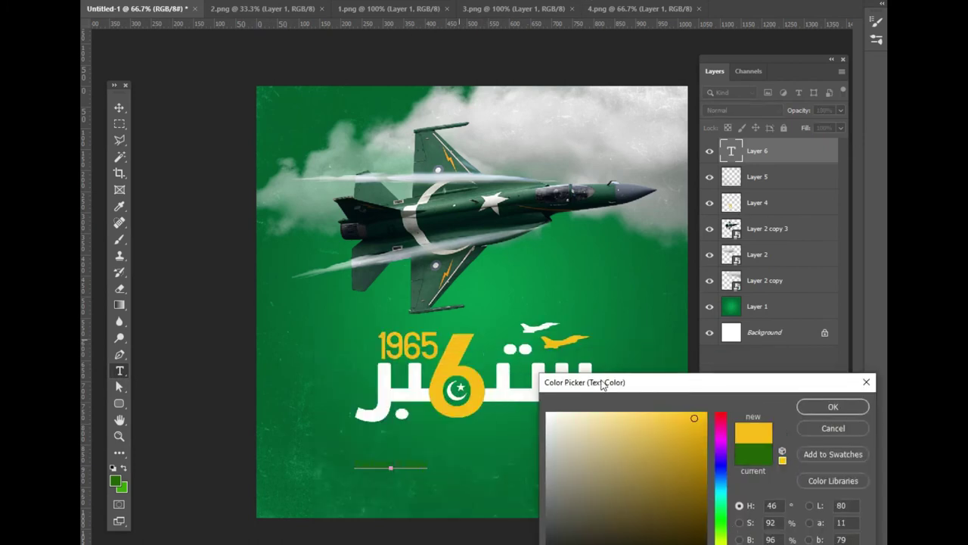
left_click(830, 406)
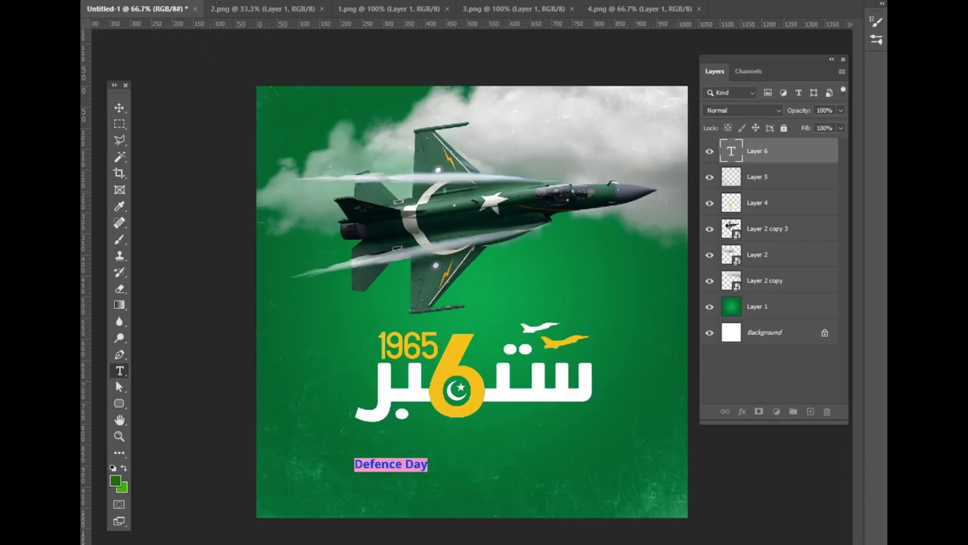
left_click(302, 1)
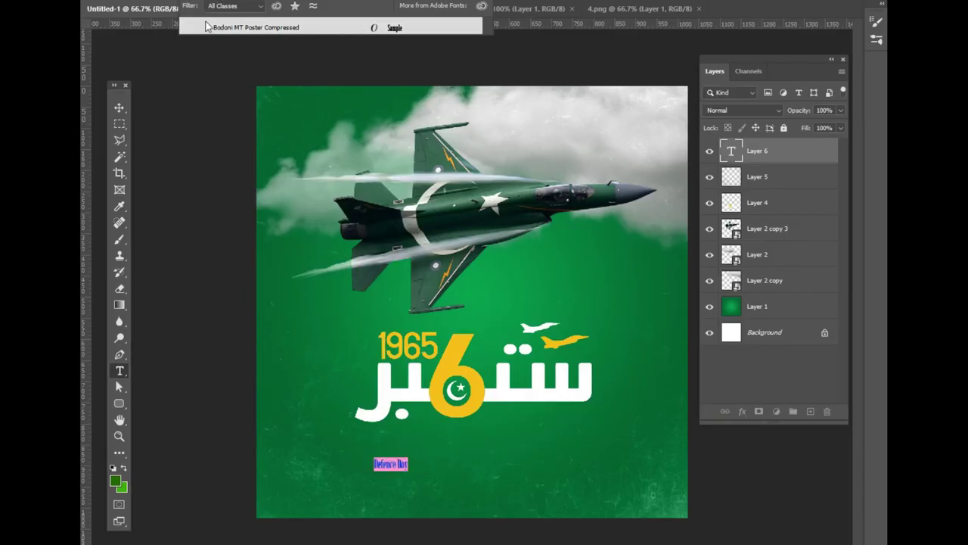
key("BackSpace")
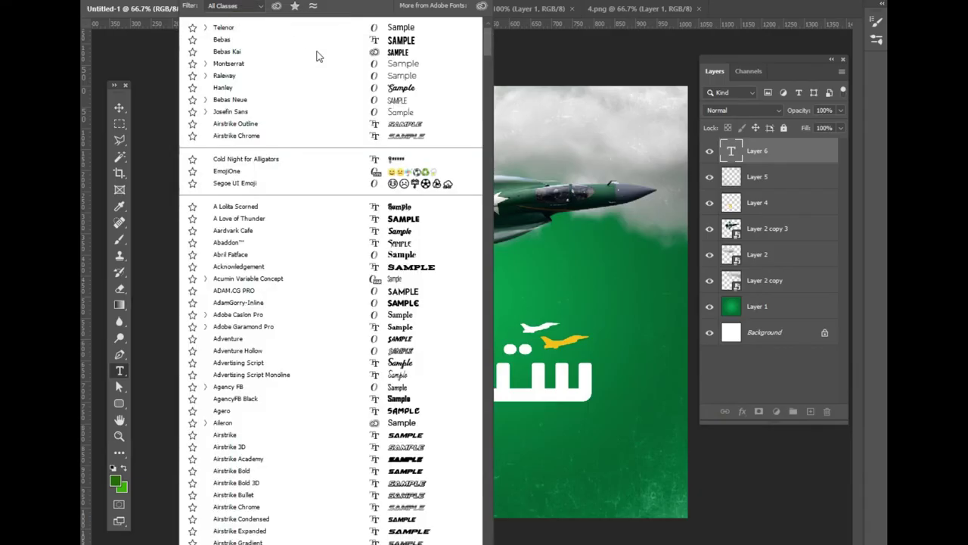
left_click(324, 294)
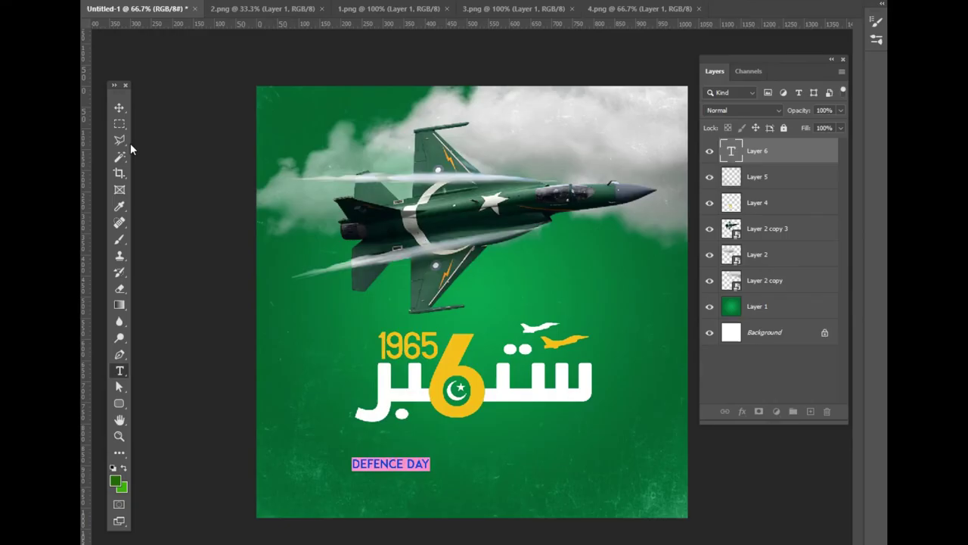
Enlarge the DEFENCE DAY text and centre it beneath the 1965 Urdu title.
key("ctrl+shift+period")
key("ctrl+shift+period")
key("ctrl+shift+period")
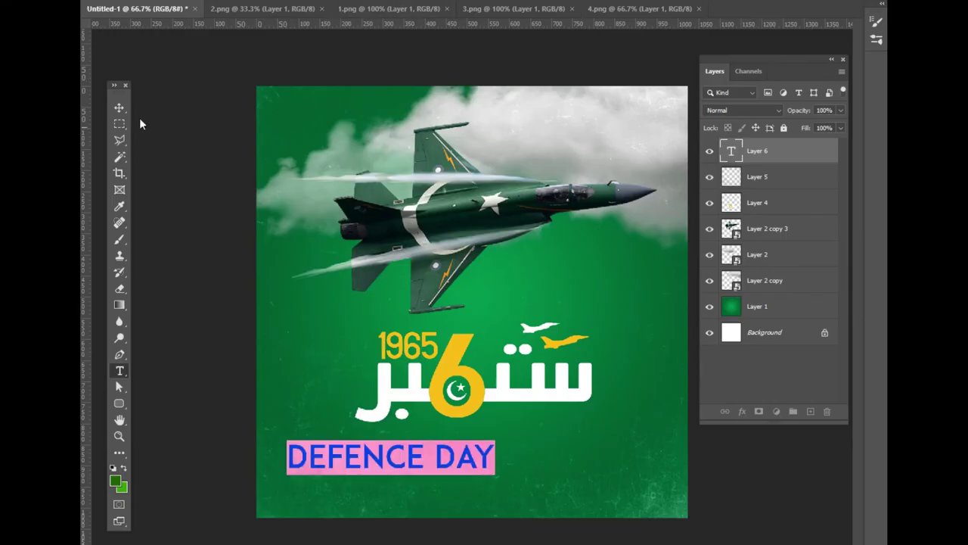
left_click(121, 108)
mouse_move(435, 461)
left_mouse_down()
mouse_move(534, 456)
mouse_move(523, 452)
left_mouse_up()
key("ctrl+t")
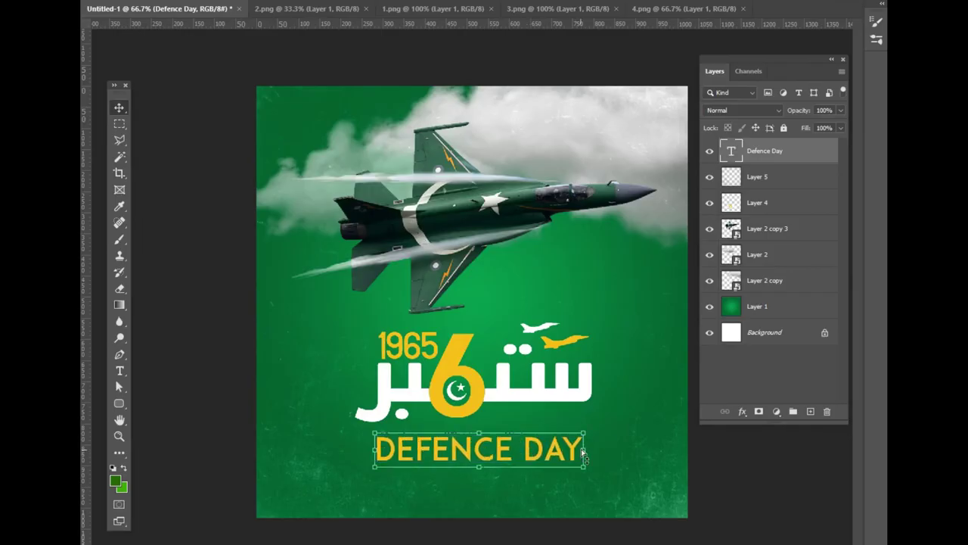
left_click_drag(598, 432, 607, 430)
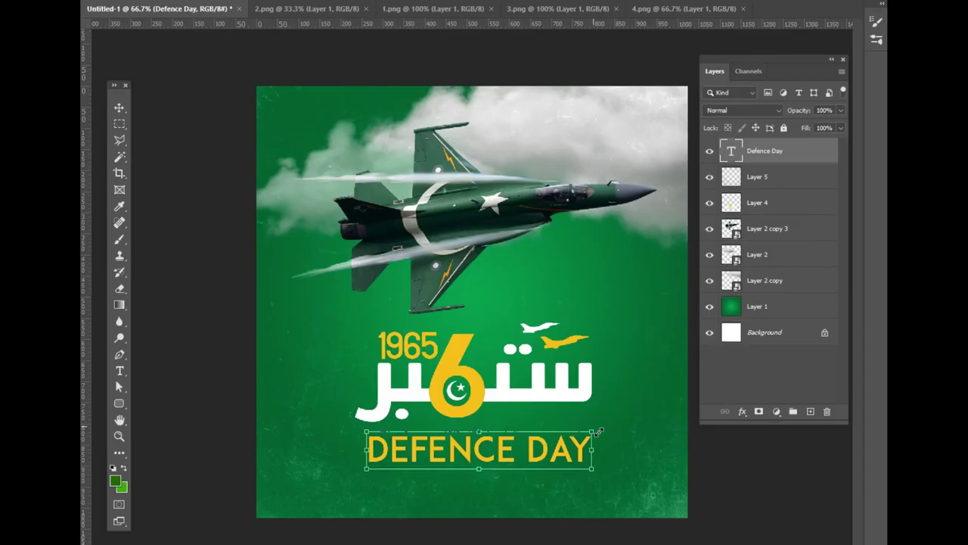
key("Return")
left_click_drag(533, 461, 539, 449)
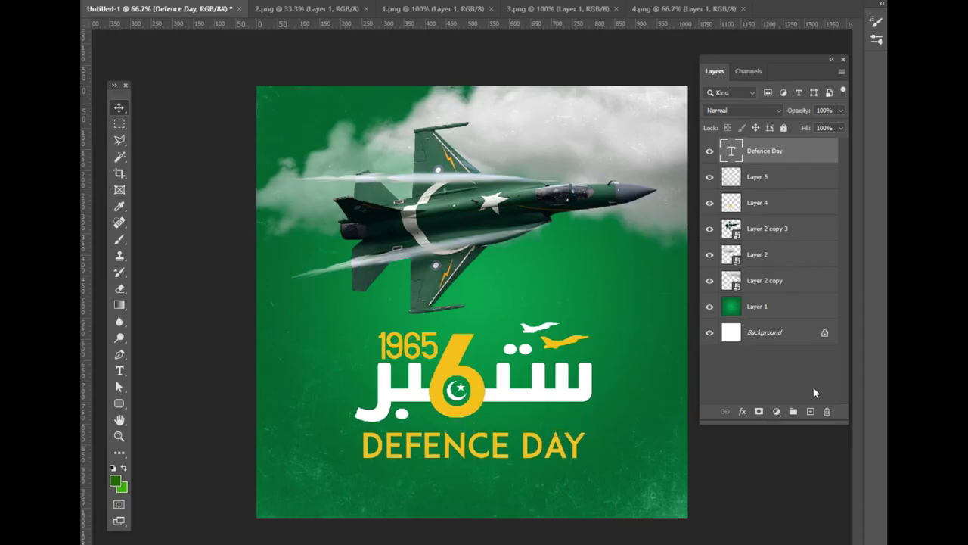
Create a new layer, fill it white with the Paint Bucket, and set its Fill to 0%.
left_click(811, 412)
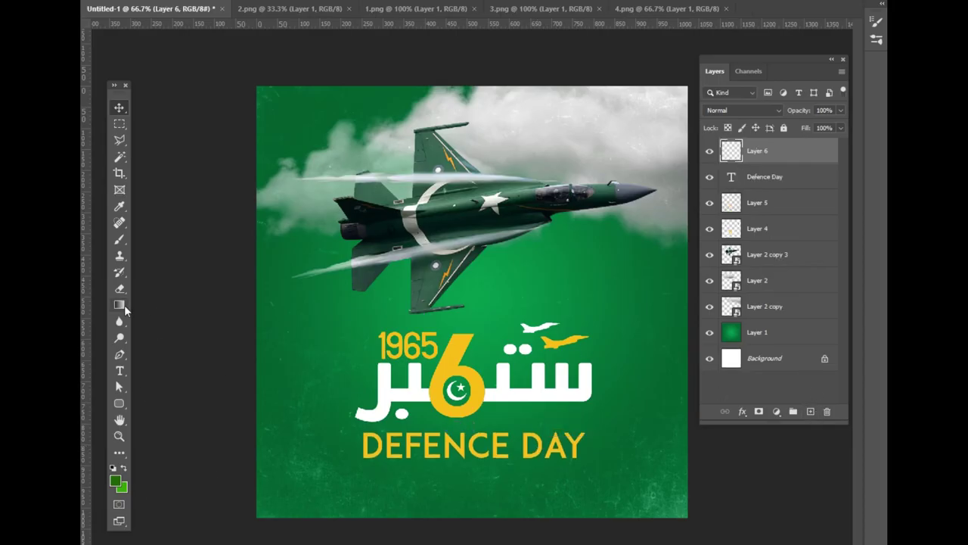
left_click(116, 481)
left_click(409, 390)
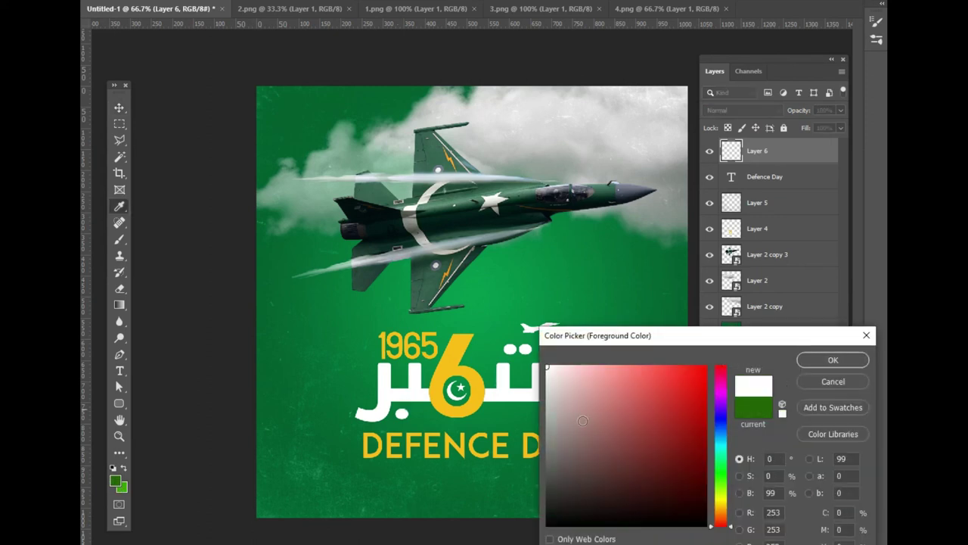
left_click(814, 363)
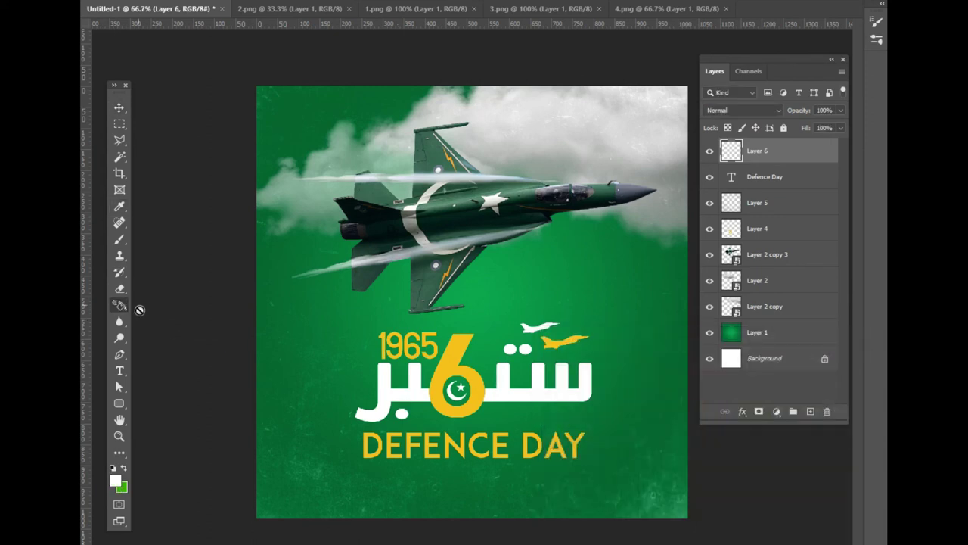
right_click(120, 305)
left_click(170, 317)
left_click(435, 267)
left_click(840, 129)
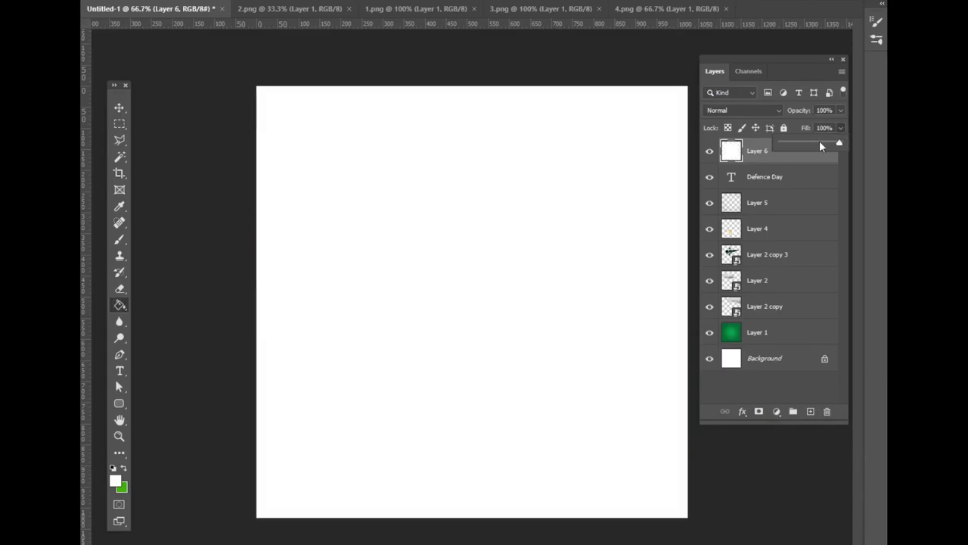
left_click_drag(819, 141, 779, 142)
Give Layer 6 a white 12 px inside Stroke to frame the poster.
right_click(795, 155)
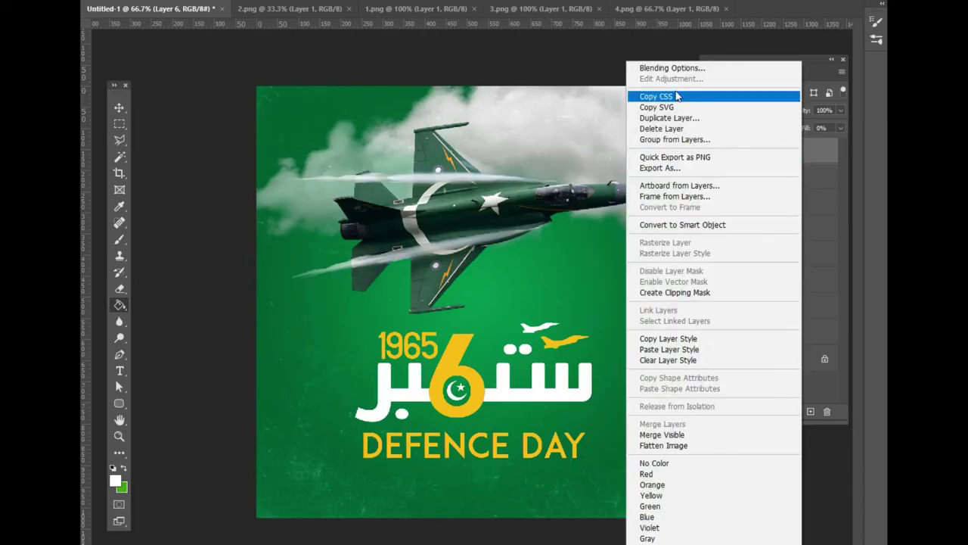
left_click(677, 69)
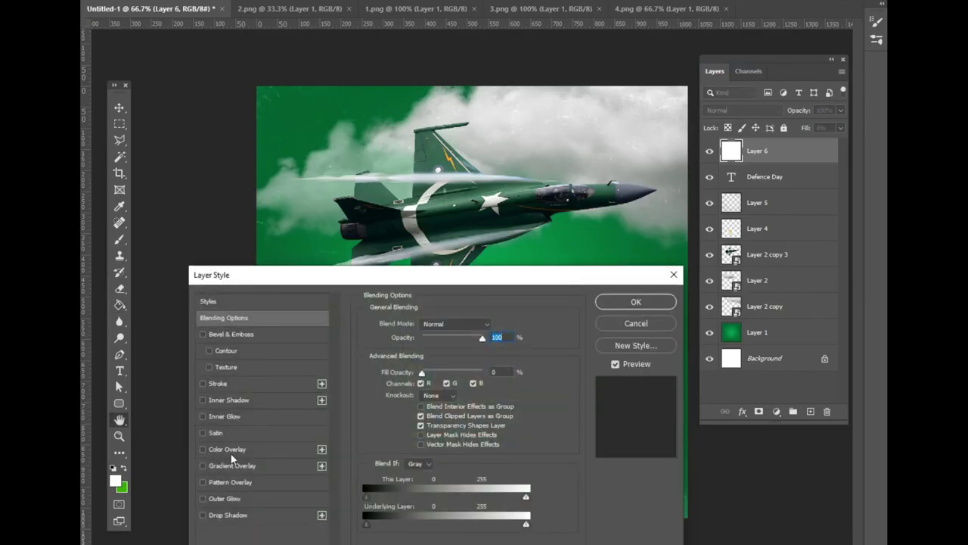
left_click(217, 383)
left_click(425, 337)
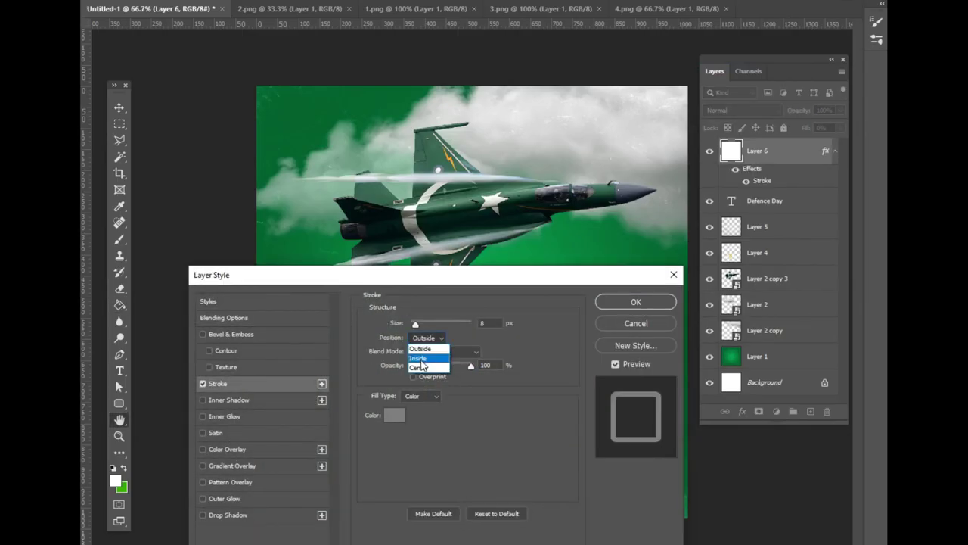
left_click(424, 357)
left_click_drag(418, 323, 420, 326)
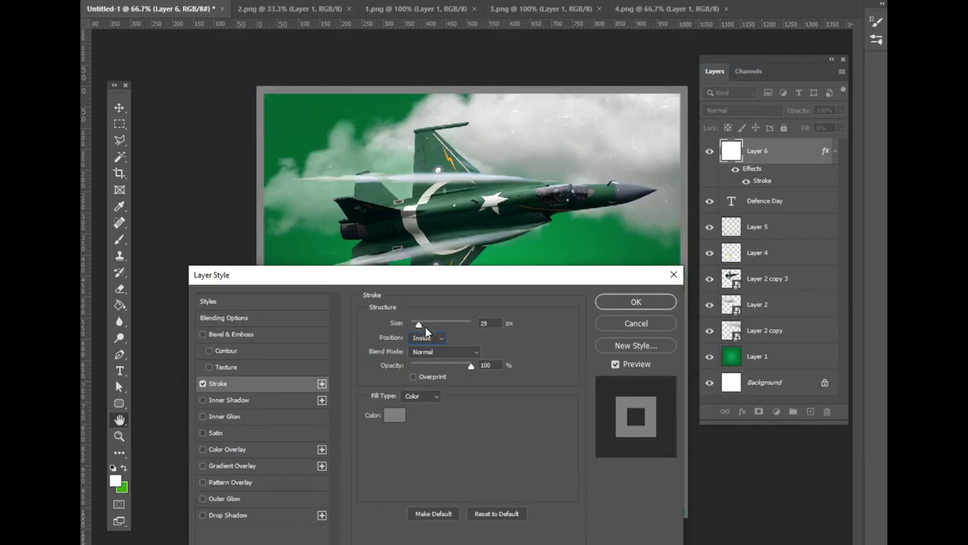
type("16")
left_click(394, 414)
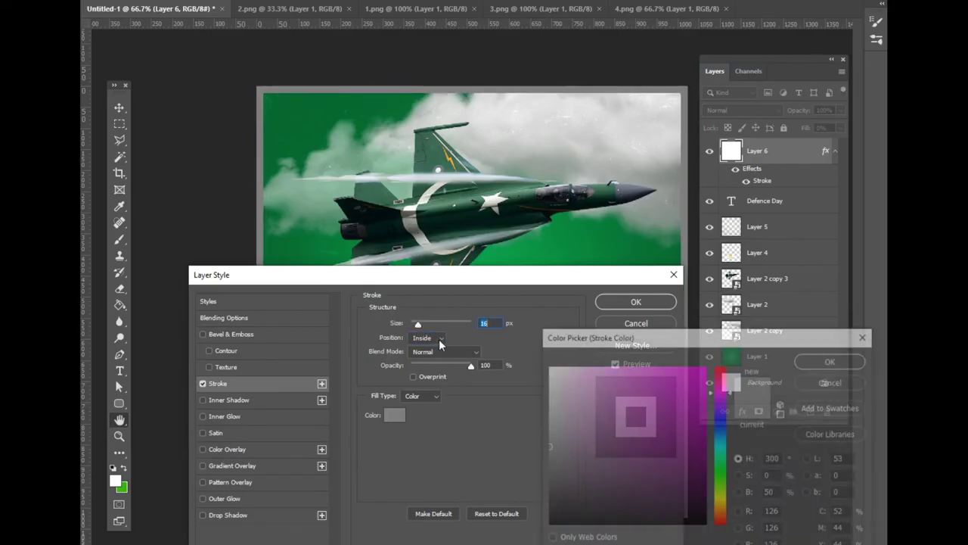
left_click(547, 367)
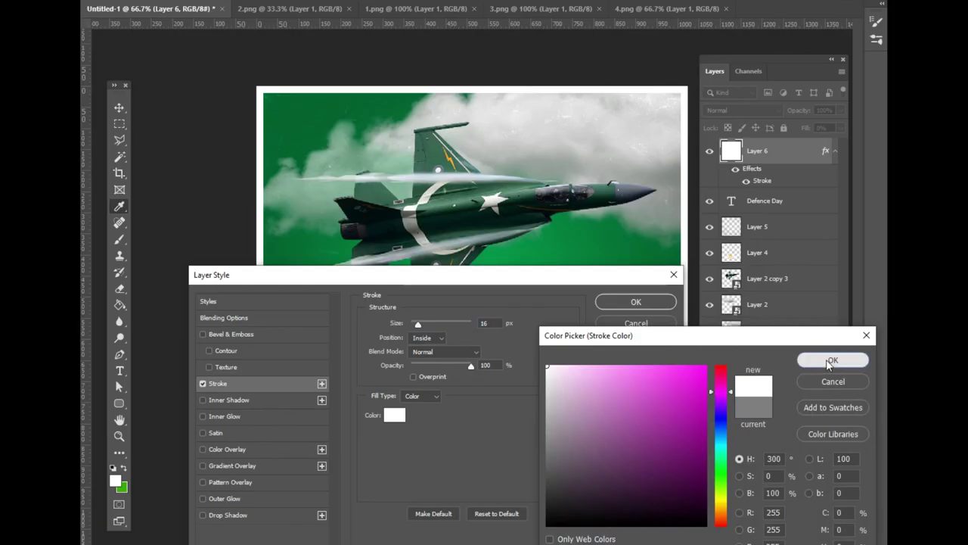
left_click(830, 361)
left_click_drag(418, 323, 416, 323)
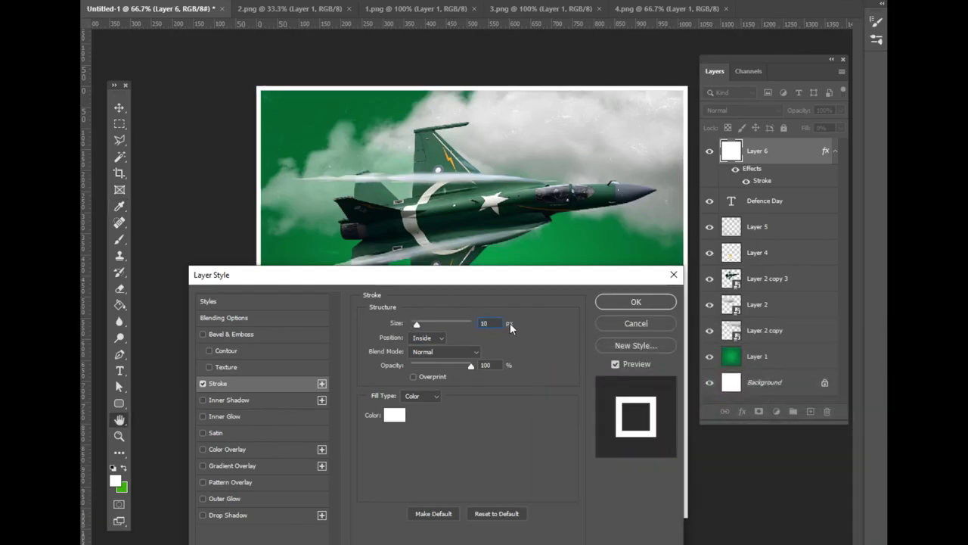
left_click(635, 301)
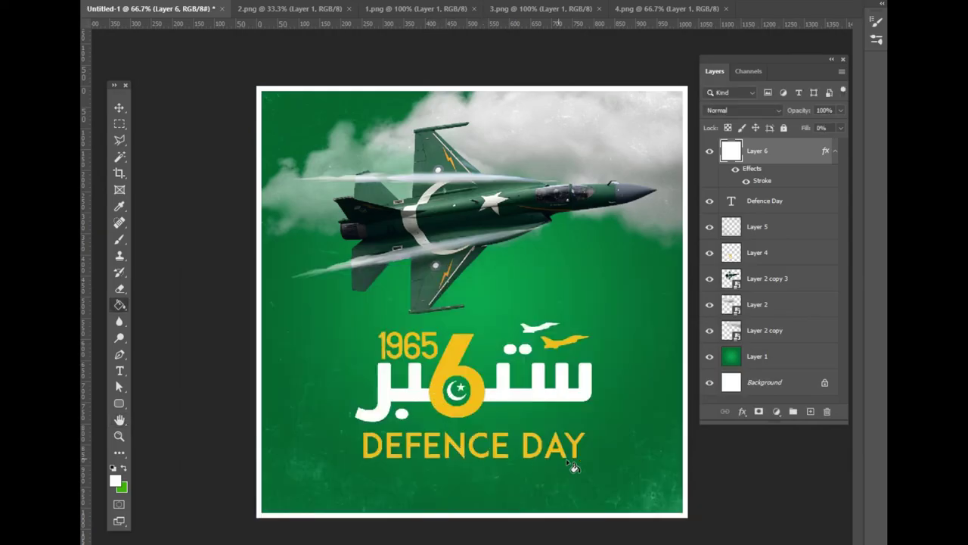